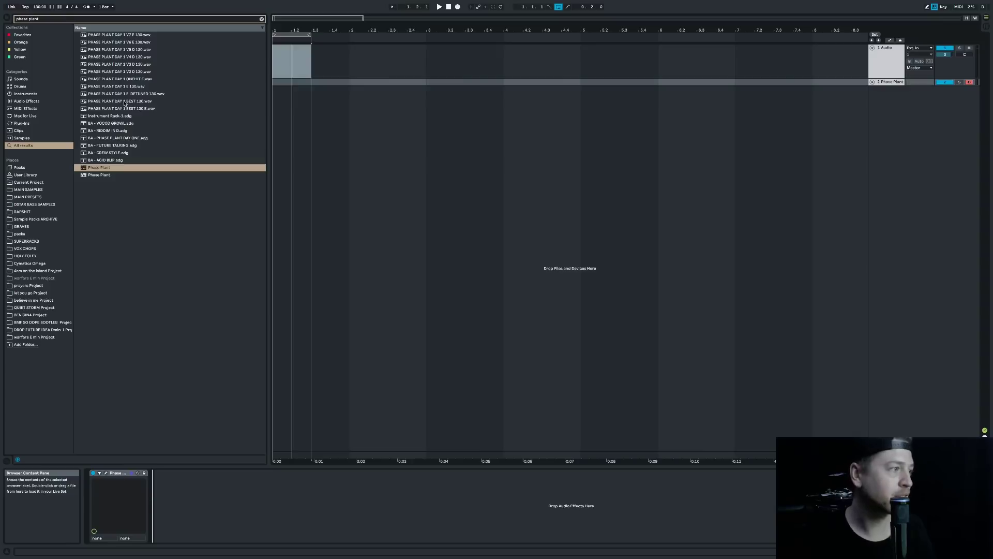
# Audition the PHASE PLANT DAY 1 audio samples one after another in the browser results.
pyautogui.click(124, 102)
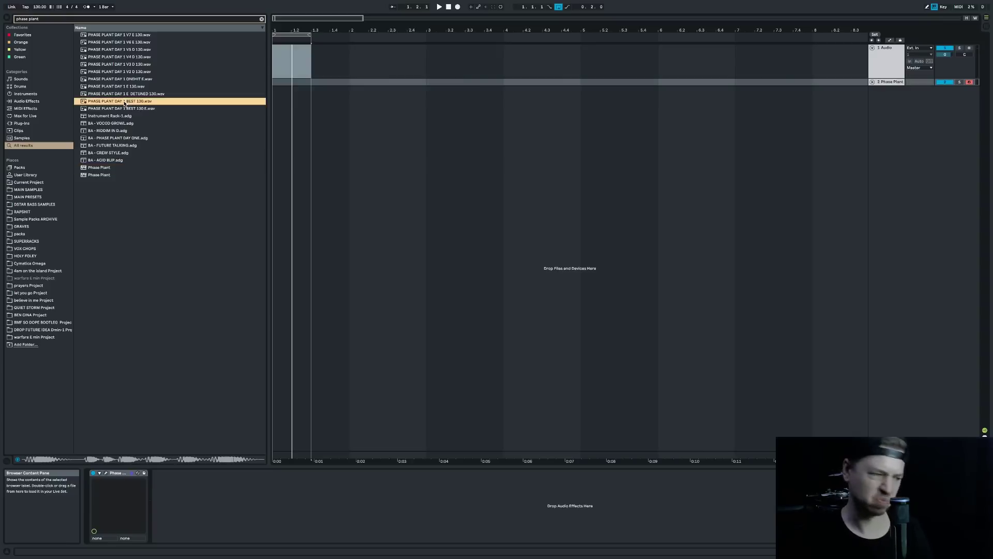
pyautogui.press('Up')
pyautogui.press('Up')
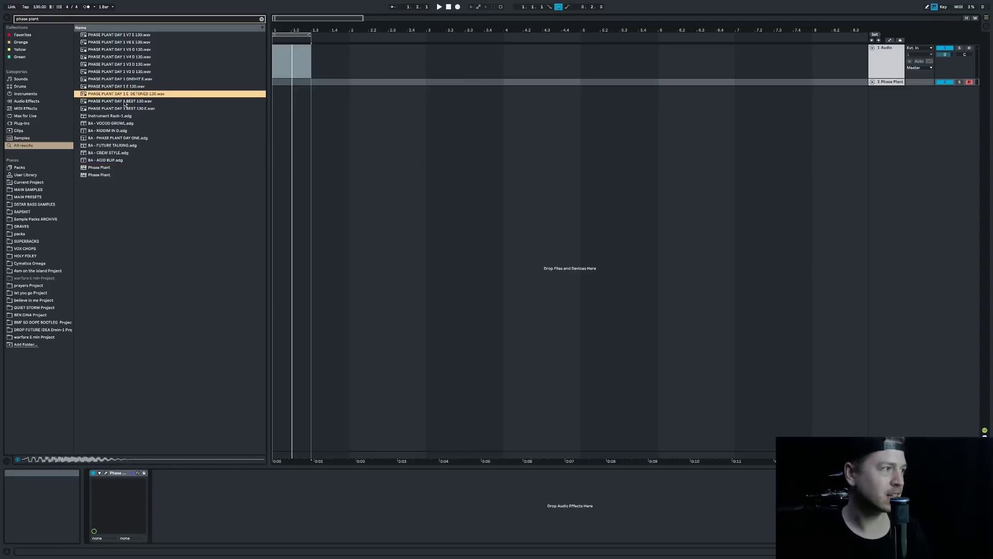
pyautogui.press('Up')
pyautogui.press('Up')
pyautogui.press('Up')
pyautogui.press('Up')
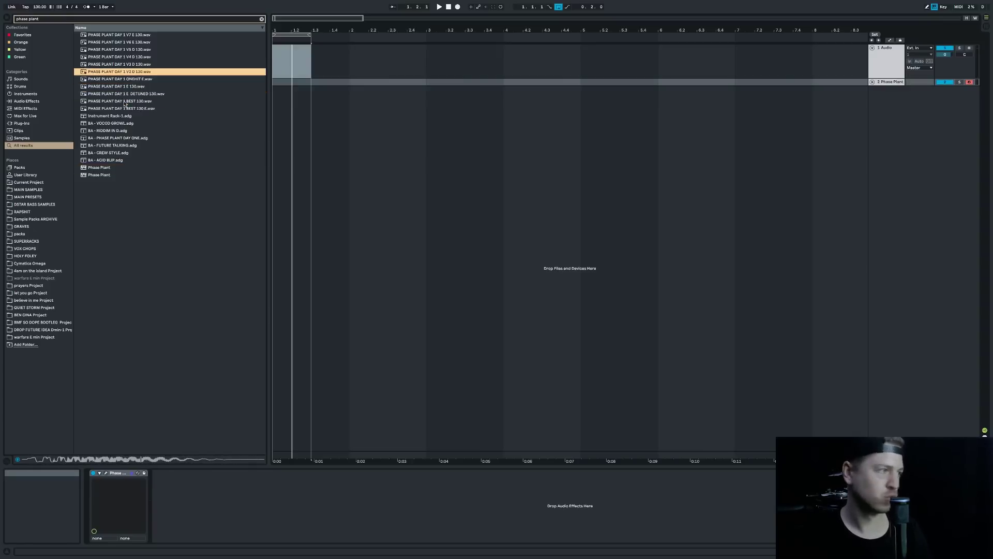
pyautogui.press('Up')
pyautogui.press('Up')
pyautogui.press('Up')
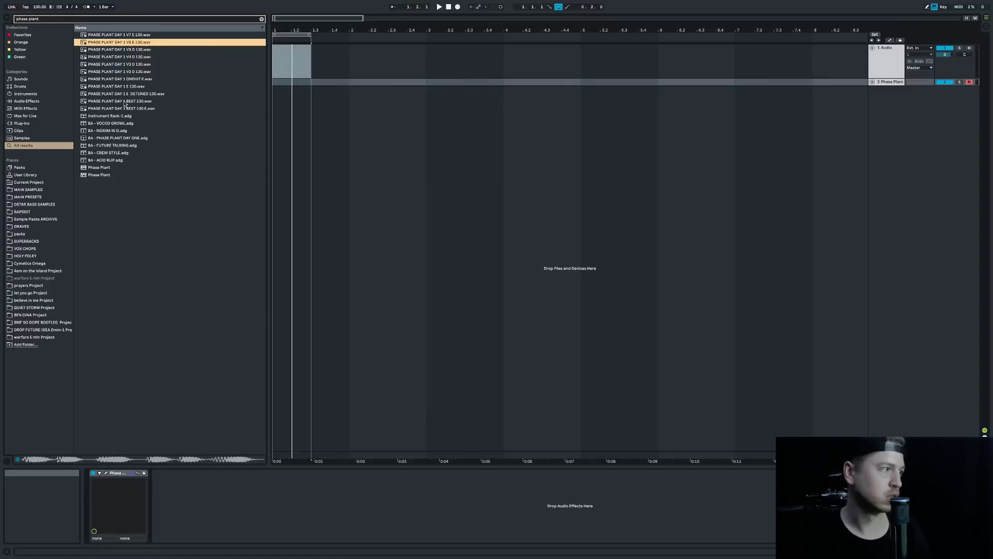
pyautogui.press('Down')
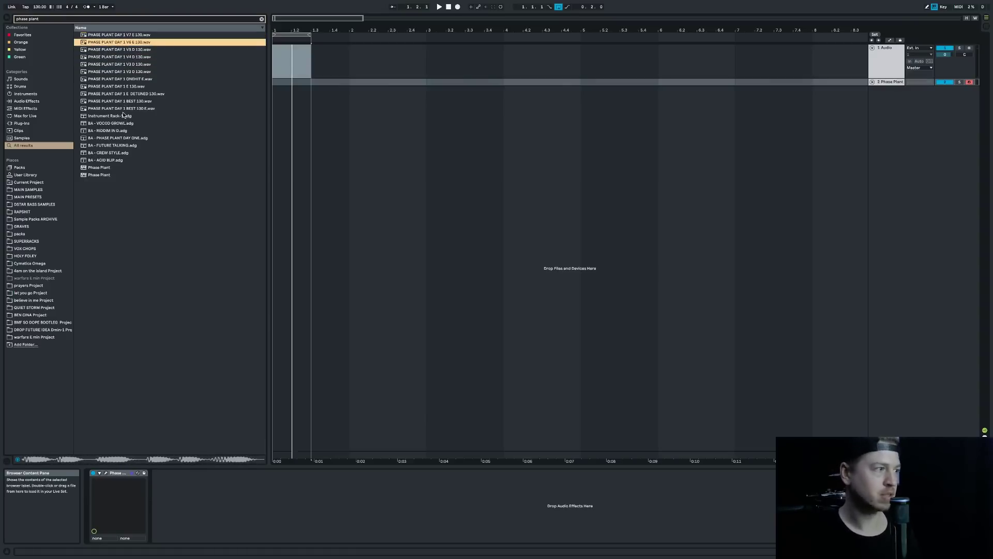
# Search the browser for "future talking" and preview the BA - FUTURE TALKING 120 D.wav sample.
pyautogui.hotkey('ctrl', 'f')
pyautogui.write('future talking')
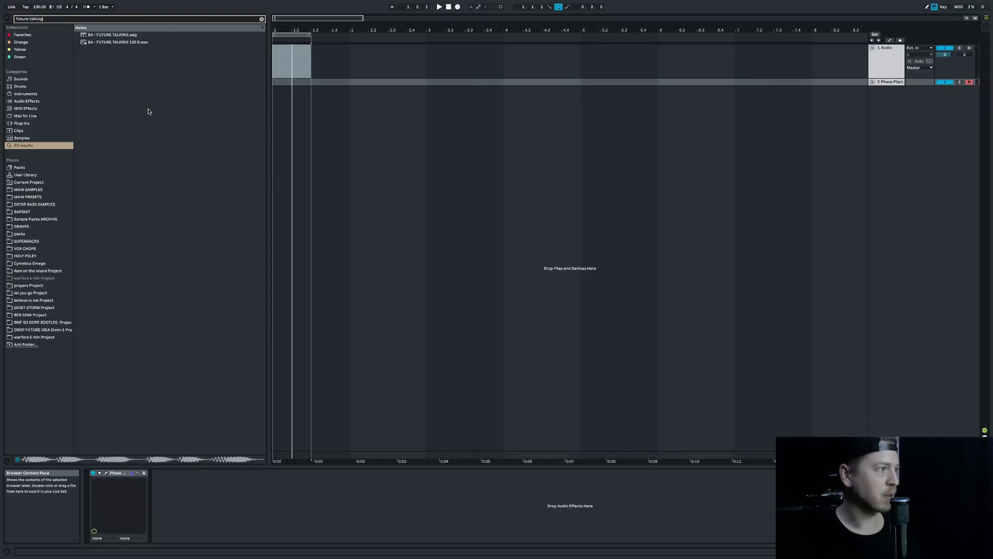
pyautogui.click(142, 43)
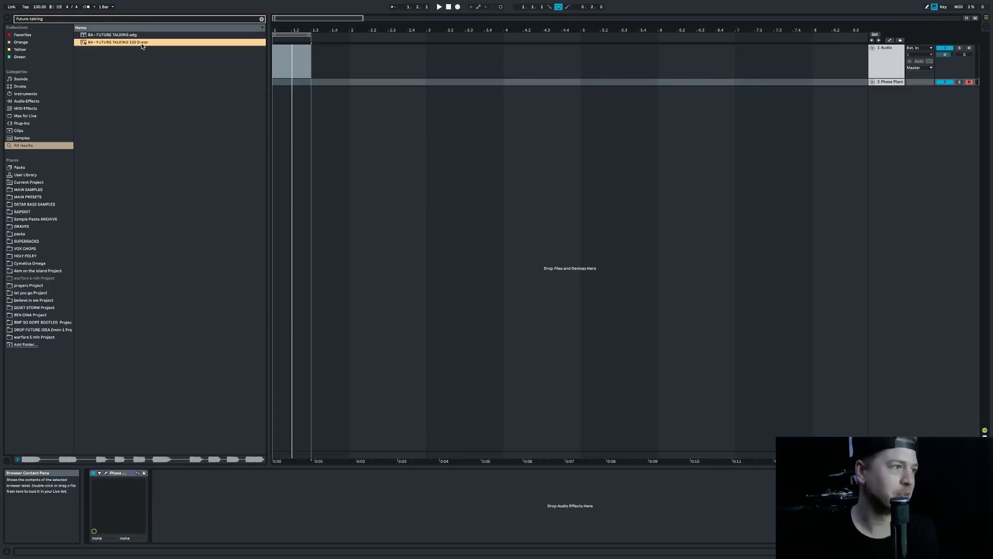
# Delete the empty Audio track above the Phase Plant track.
pyautogui.moveTo(275, 80); pyautogui.dragTo(311, 82)
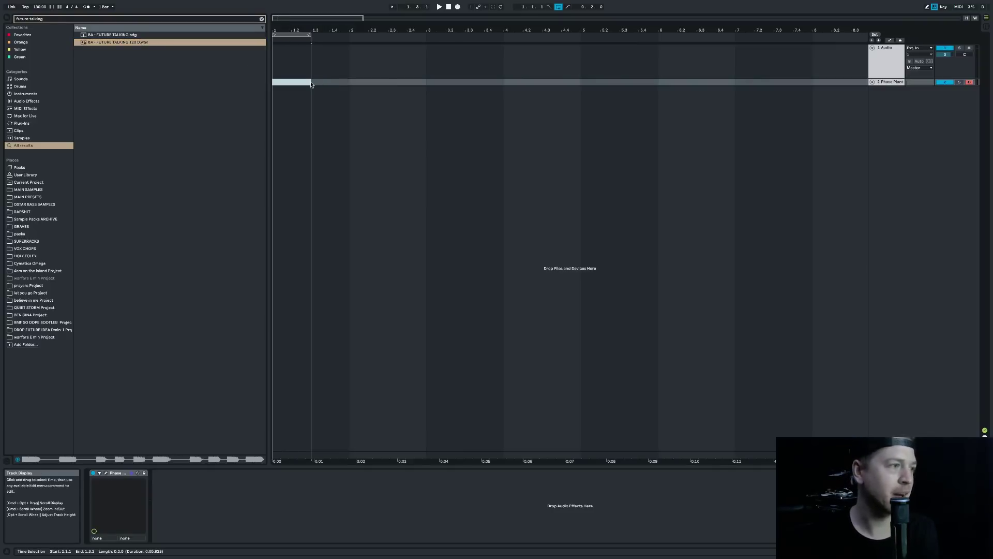
pyautogui.click(885, 63)
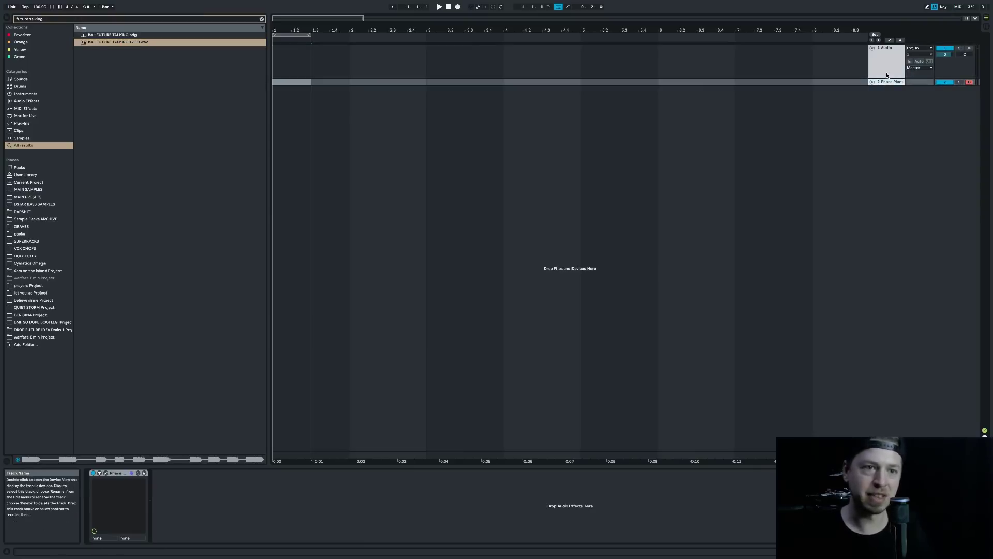
pyautogui.click(886, 66)
pyautogui.press('Delete')
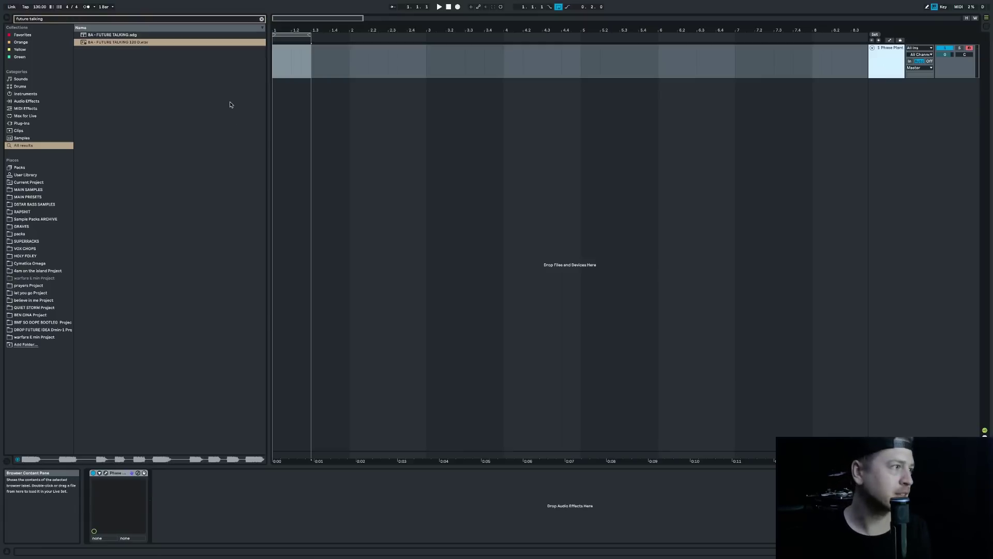
# Remove the Phase Plant device from the remaining track and load the BA - FUTURE TALKING.adg preset in its place.
pyautogui.click(133, 36)
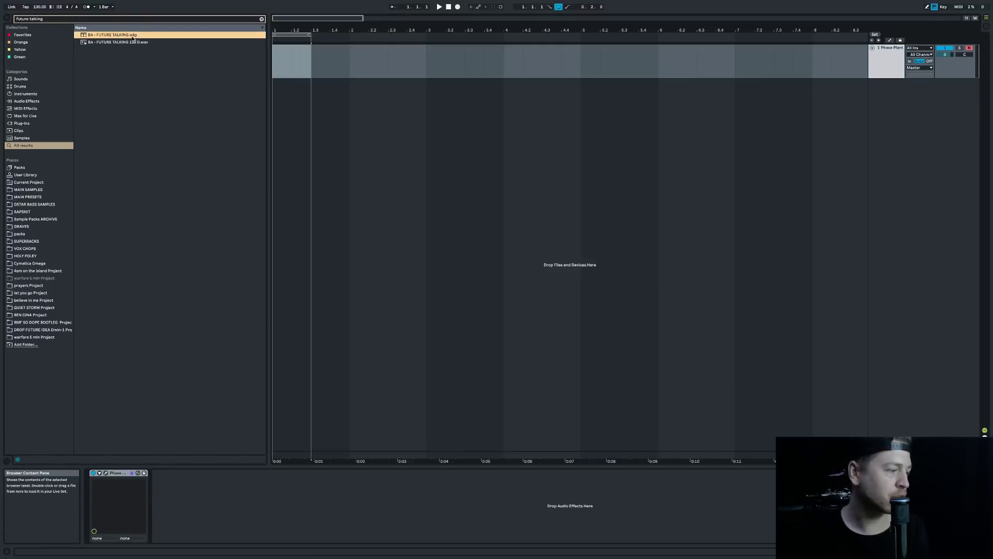
pyautogui.click(116, 473)
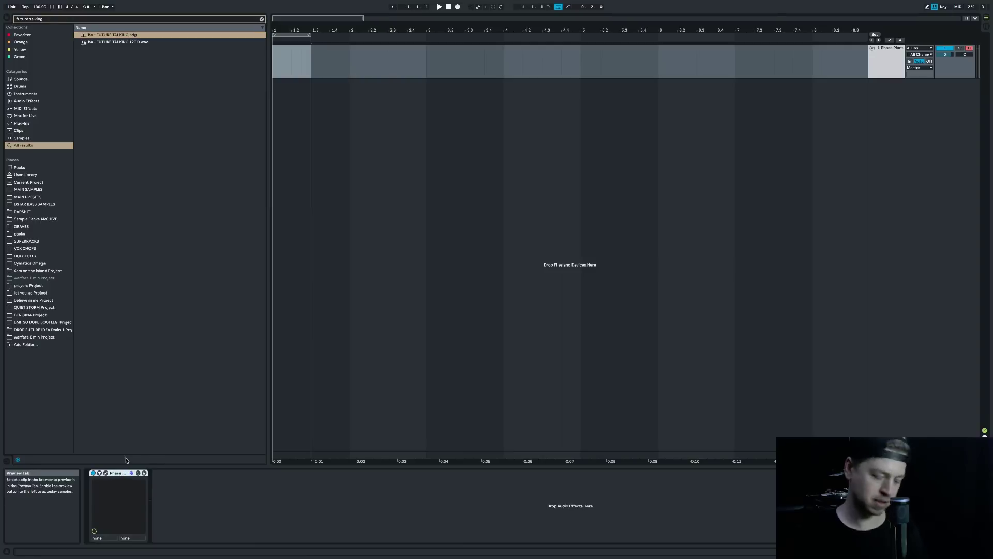
pyautogui.press('Delete')
pyautogui.click(103, 35)
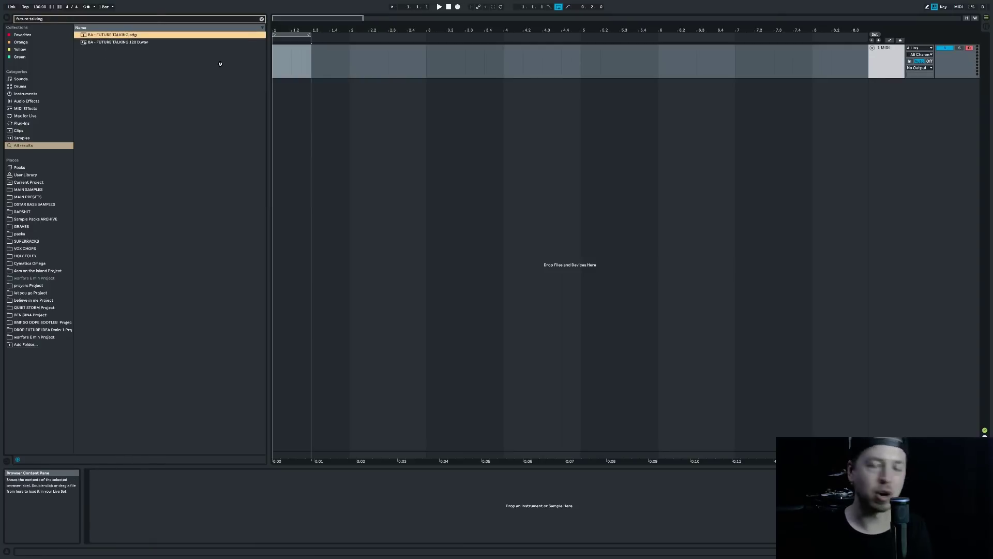
pyautogui.press('Return')
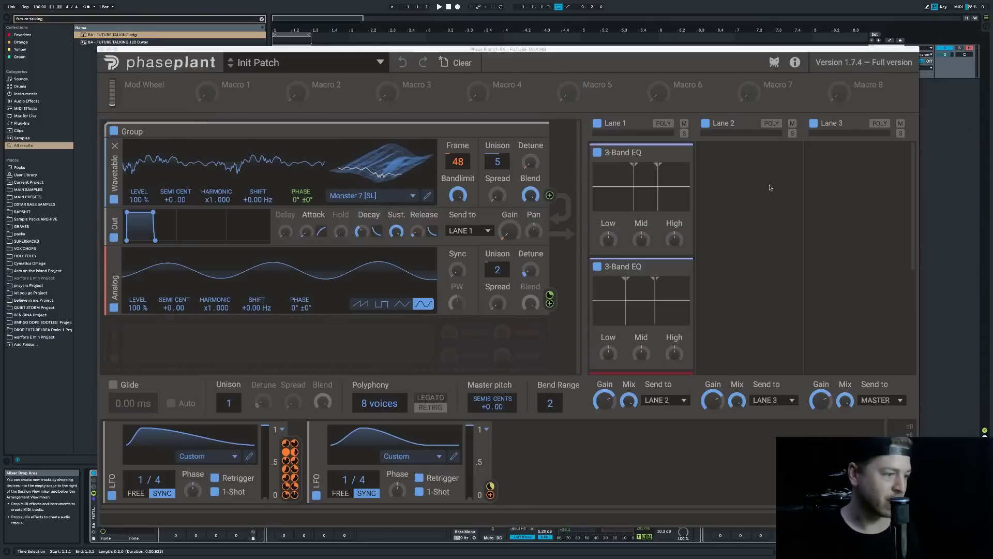
# Set the Monster 7 wavetable oscillator's frame to 161.
pyautogui.moveTo(799, 188)
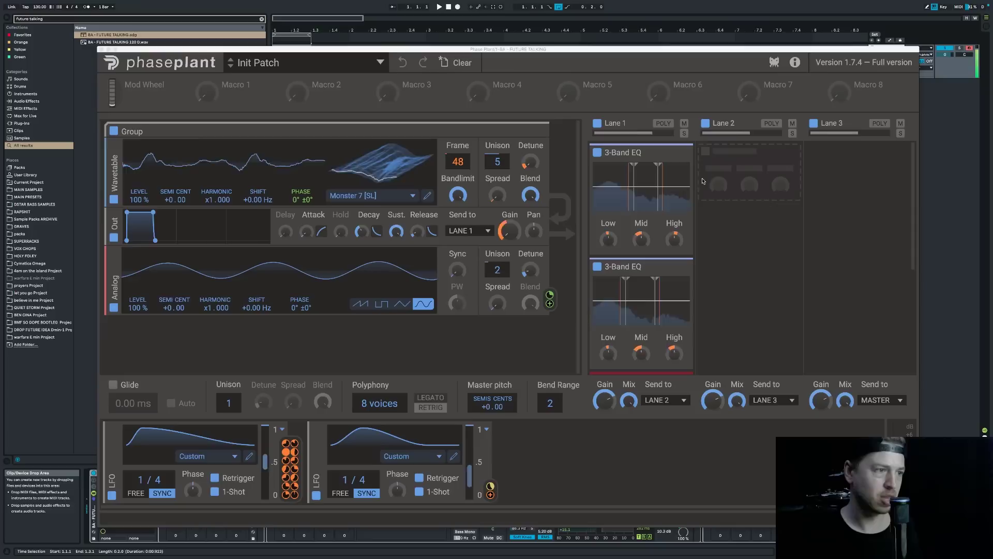
pyautogui.moveTo(457, 162)
pyautogui.mouseDown()
pyautogui.moveTo(457, 136)
pyautogui.moveTo(458, 162)
pyautogui.mouseUp()
pyautogui.moveTo(457, 172)
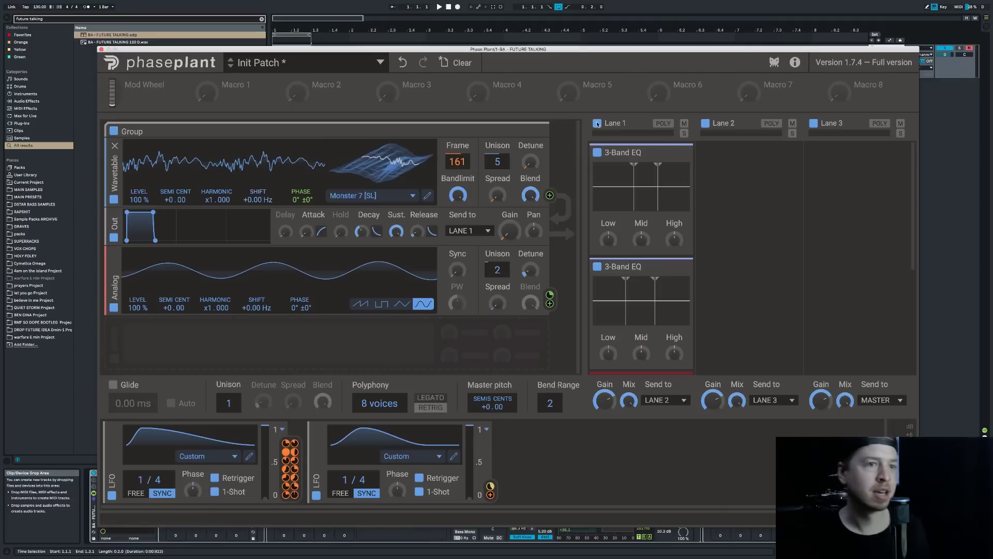
# Open and dismiss the Phase Invaders game, and collapse and re-expand the generator group.
pyautogui.click(773, 63)
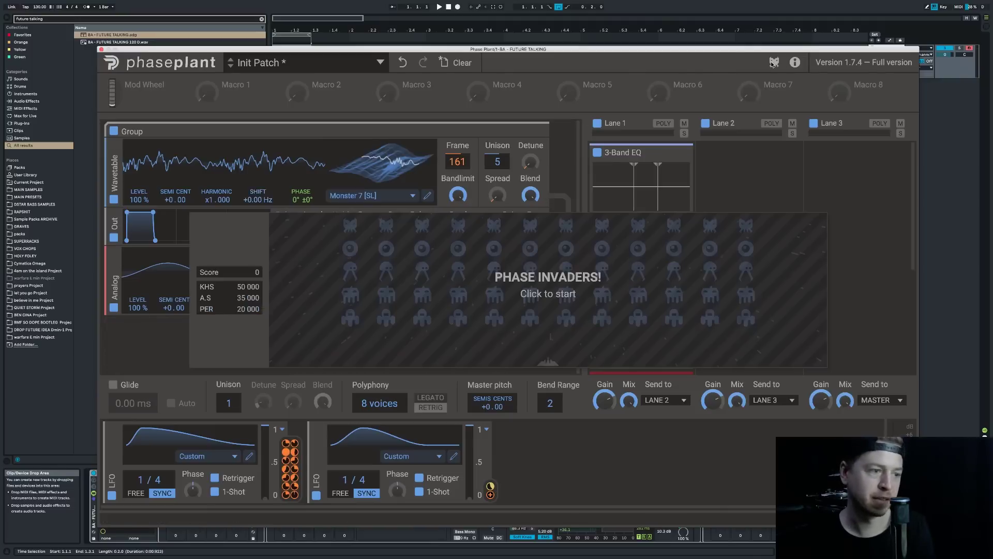
pyautogui.click(768, 182)
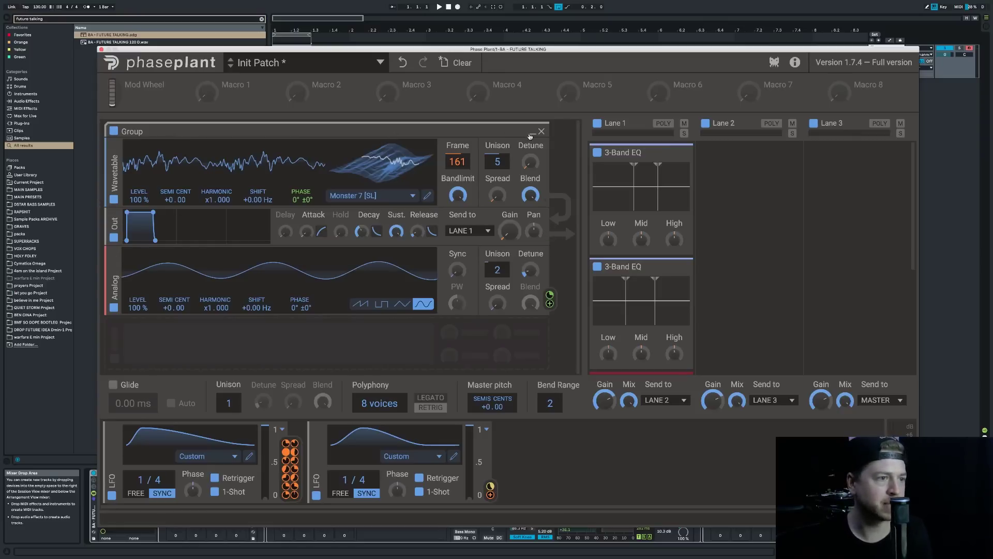
pyautogui.click(530, 135)
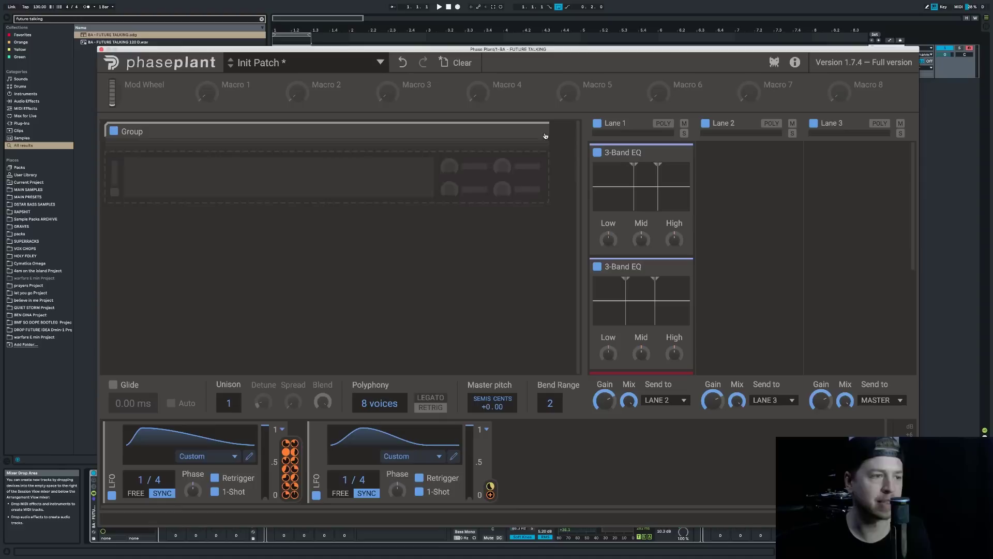
pyautogui.click(533, 134)
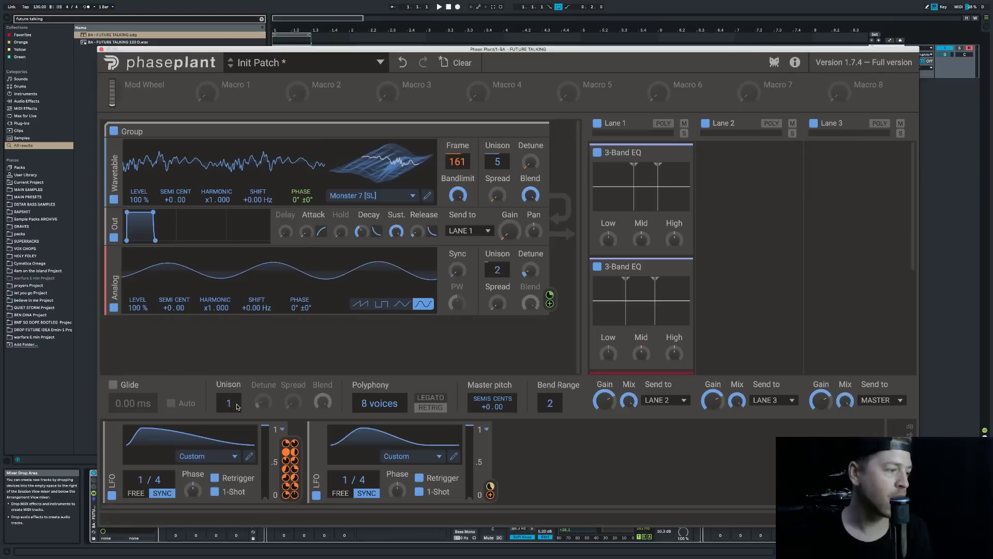
pyautogui.moveTo(237, 406)
pyautogui.mouseDown()
pyautogui.moveTo(237, 393)
pyautogui.moveTo(237, 407)
pyautogui.mouseUp()
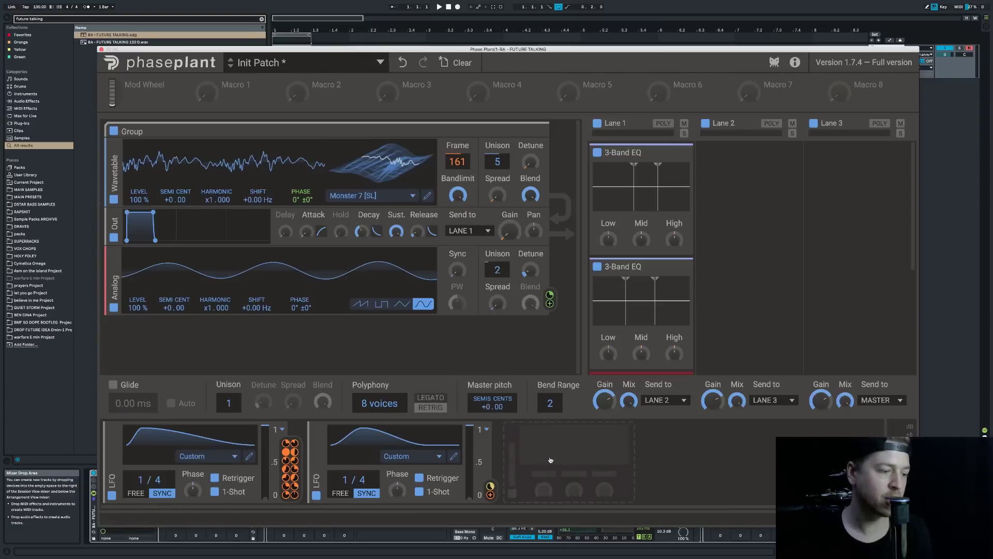
# Review the available modulator types and the generators, effects and utilities that can be added to the patch.
pyautogui.click(551, 459)
pyautogui.moveTo(574, 475)
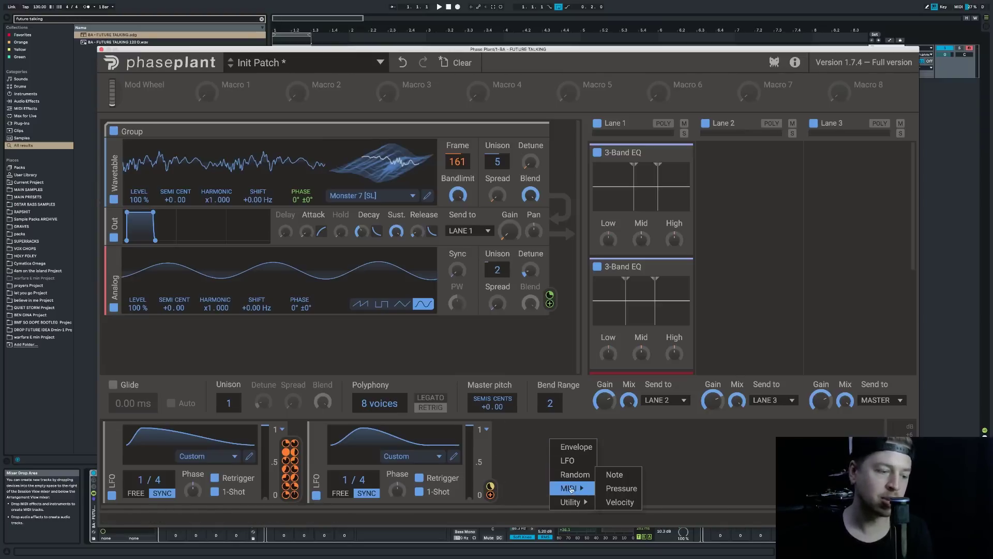
pyautogui.click(534, 462)
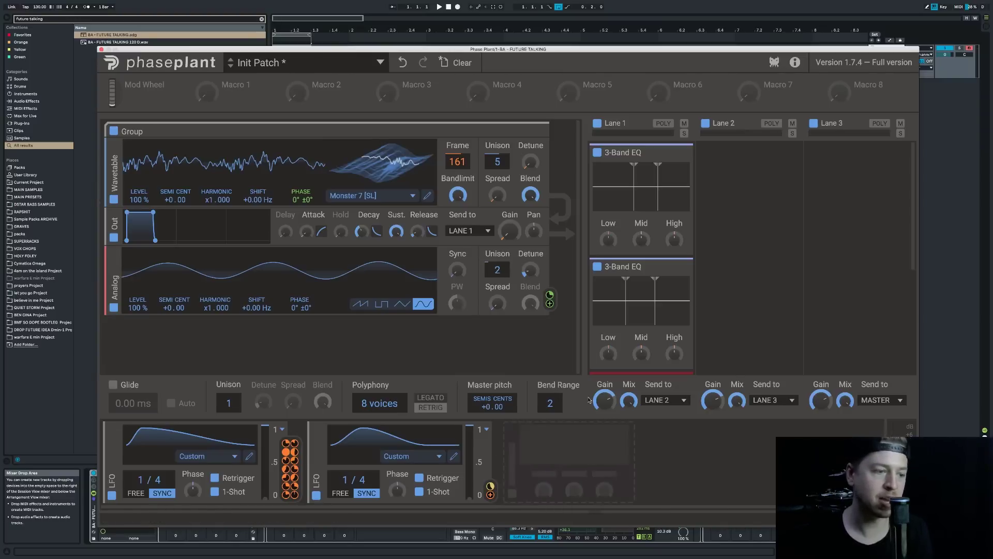
pyautogui.click(287, 331)
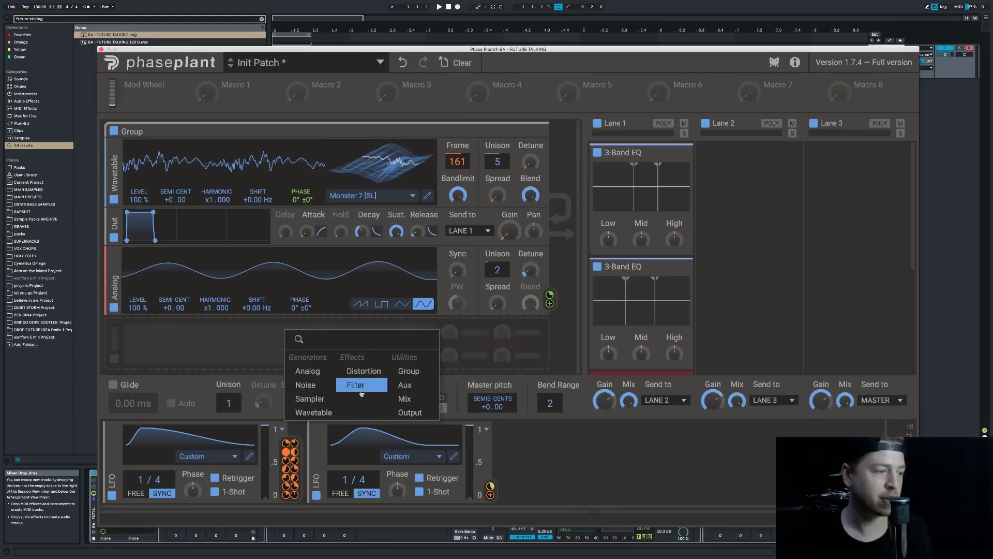
pyautogui.click(251, 363)
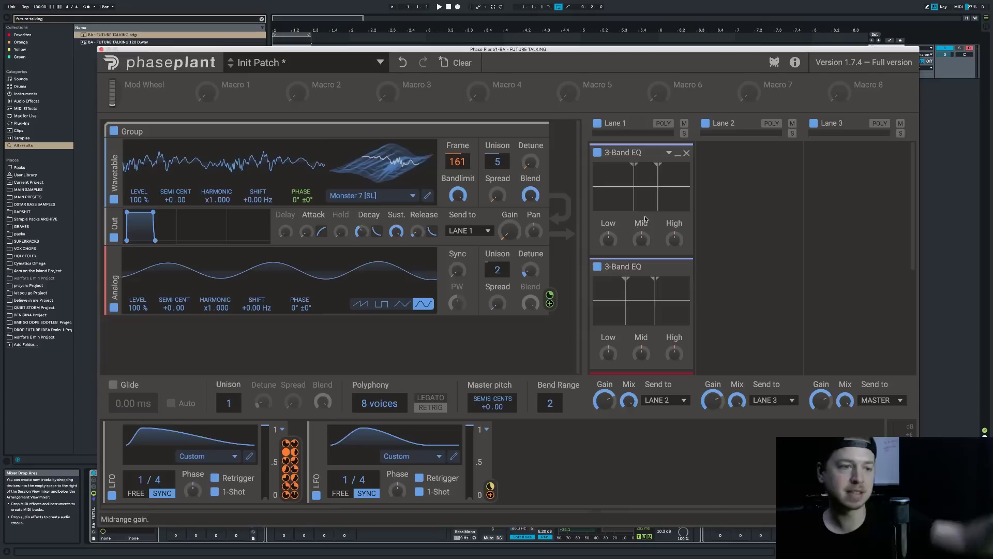
# Try a Slice EQ in Lane 2 with a low-shelf boost, and remove it from the lane.
pyautogui.click(747, 181)
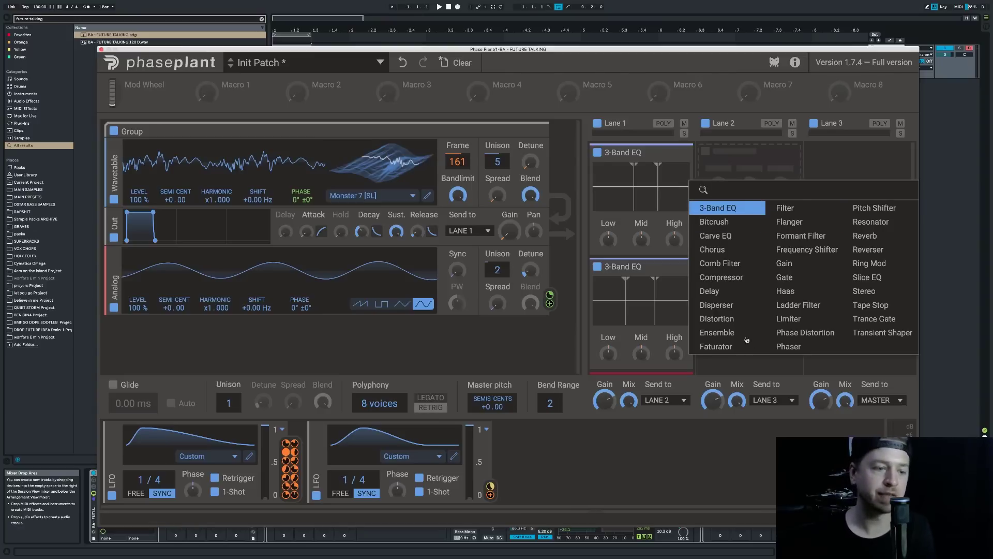
pyautogui.click(875, 277)
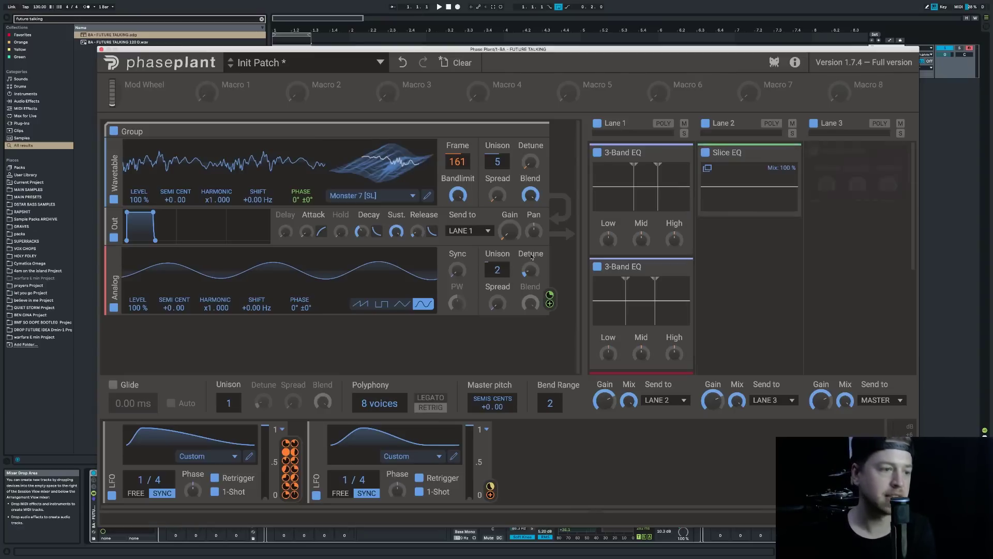
pyautogui.click(754, 177)
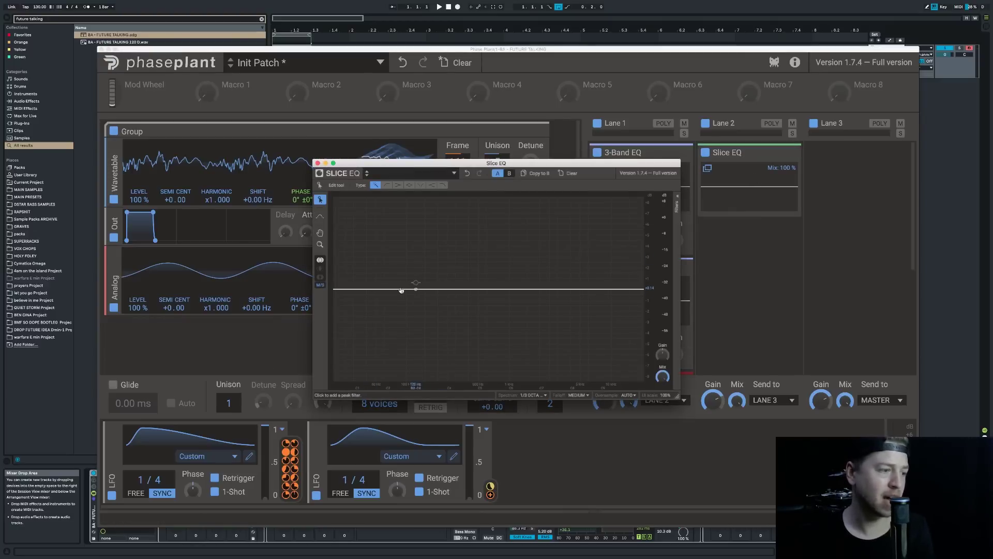
pyautogui.moveTo(377, 288); pyautogui.dragTo(448, 279)
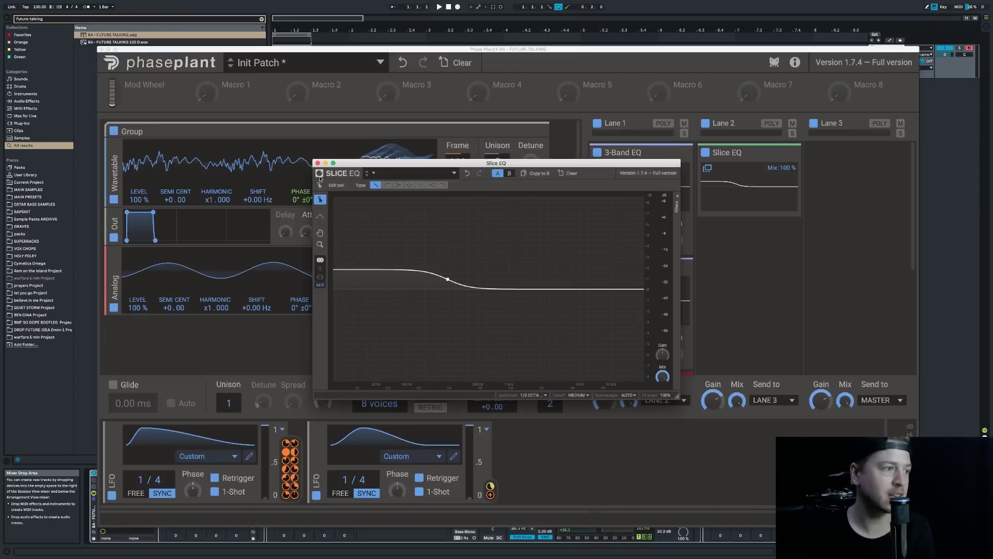
pyautogui.click(317, 163)
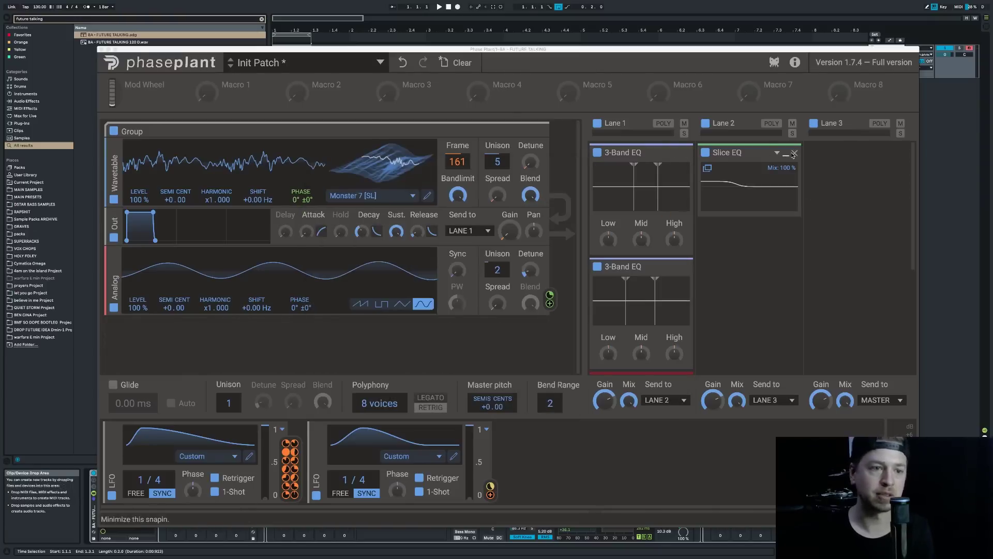
pyautogui.click(795, 154)
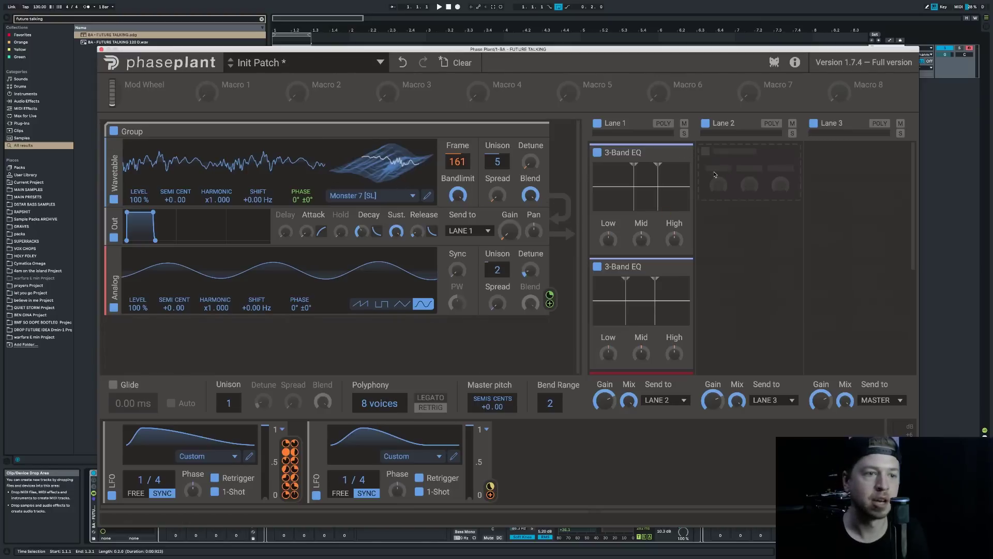
# Add an Ensemble effect to Lane 2 and set it to 16 voices.
pyautogui.click(721, 175)
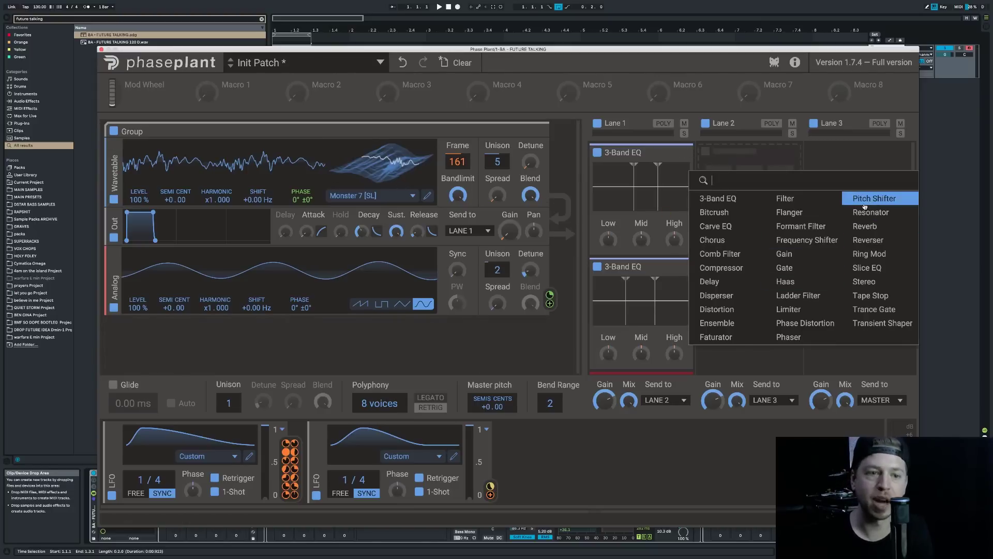
pyautogui.click(820, 165)
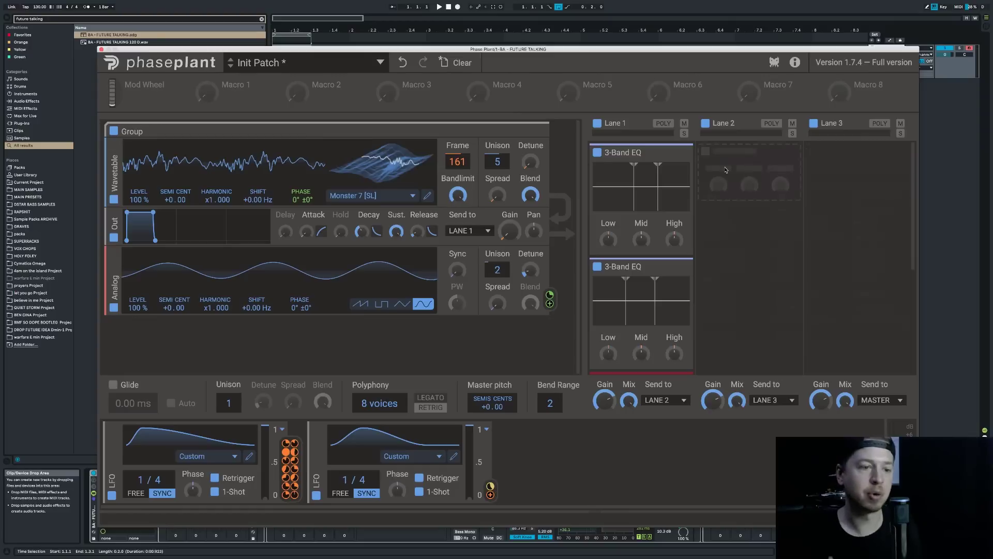
pyautogui.click(726, 170)
pyautogui.click(727, 327)
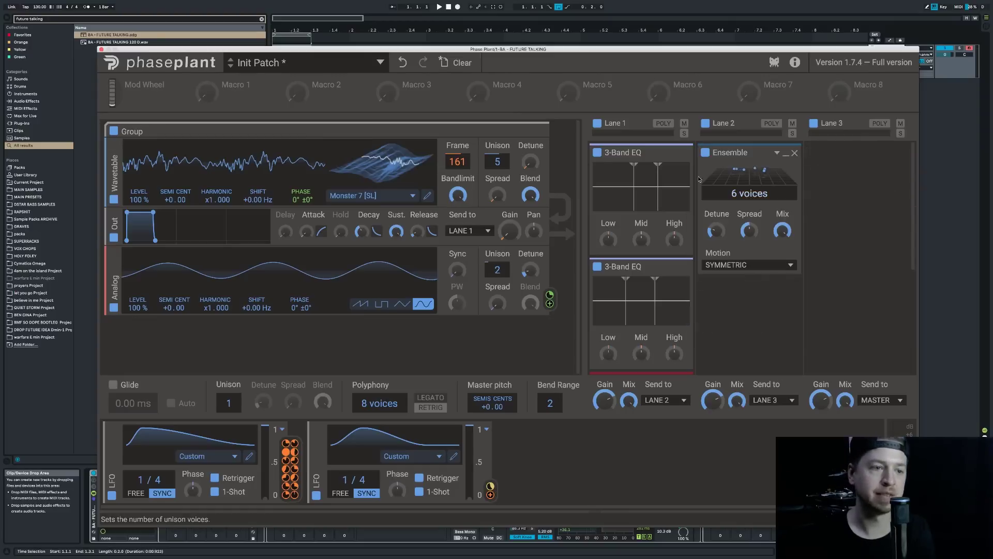
pyautogui.moveTo(749, 193); pyautogui.dragTo(749, 160)
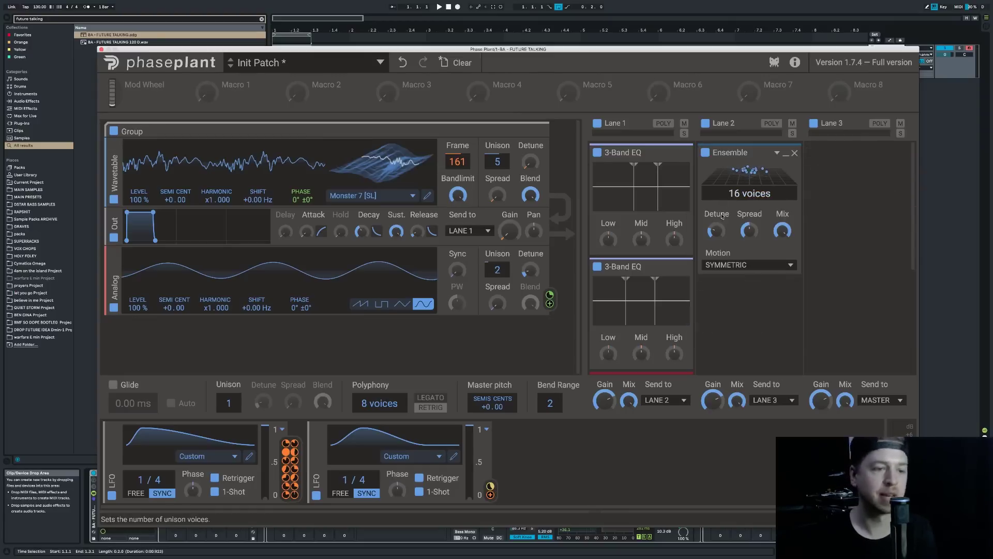
# Add a Pitch Shifter to Lane 2 above the Ensemble, set it to +12.00 semitones, and audition a note.
pyautogui.click(966, 180)
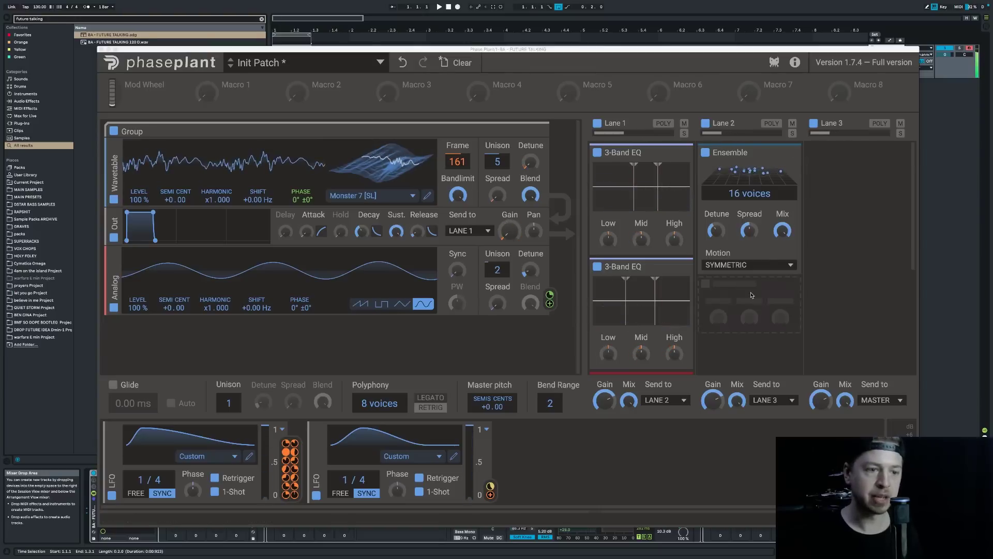
pyautogui.click(752, 295)
pyautogui.click(867, 322)
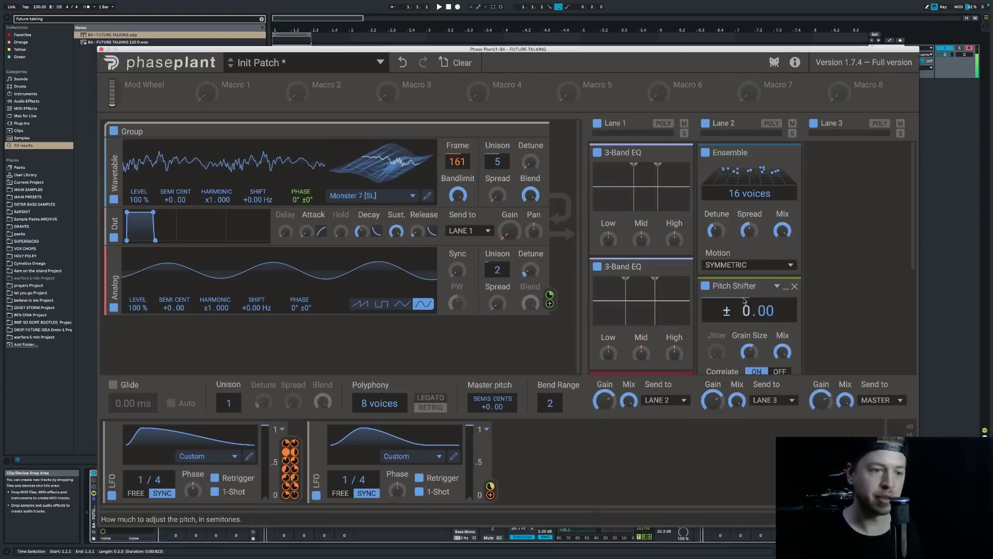
pyautogui.moveTo(743, 302); pyautogui.dragTo(737, 155)
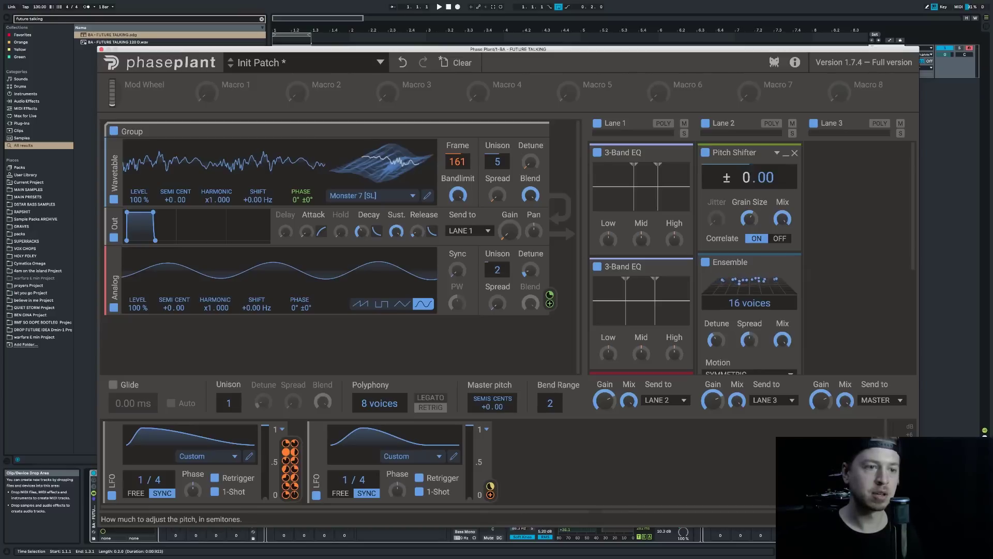
pyautogui.moveTo(750, 177); pyautogui.dragTo(750, 115)
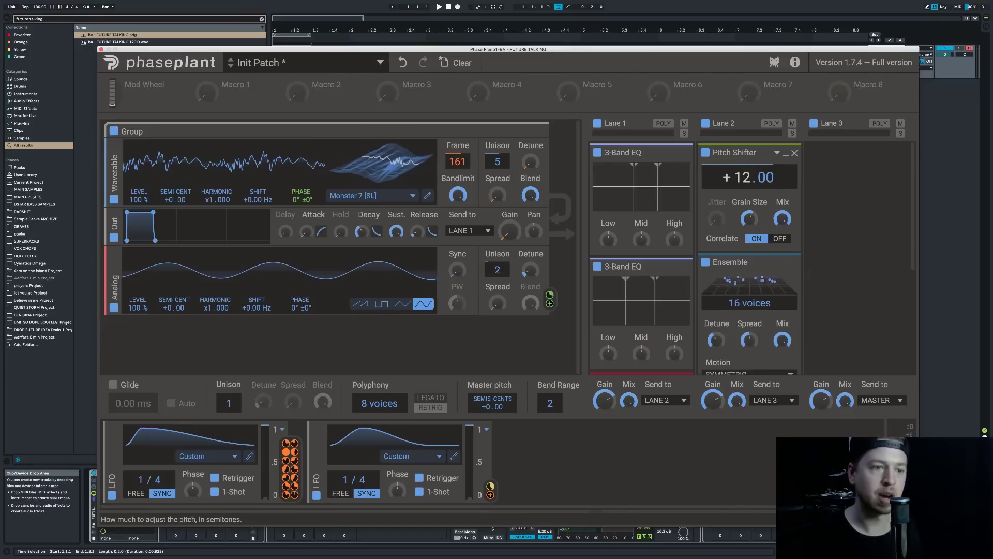
pyautogui.click(954, 251)
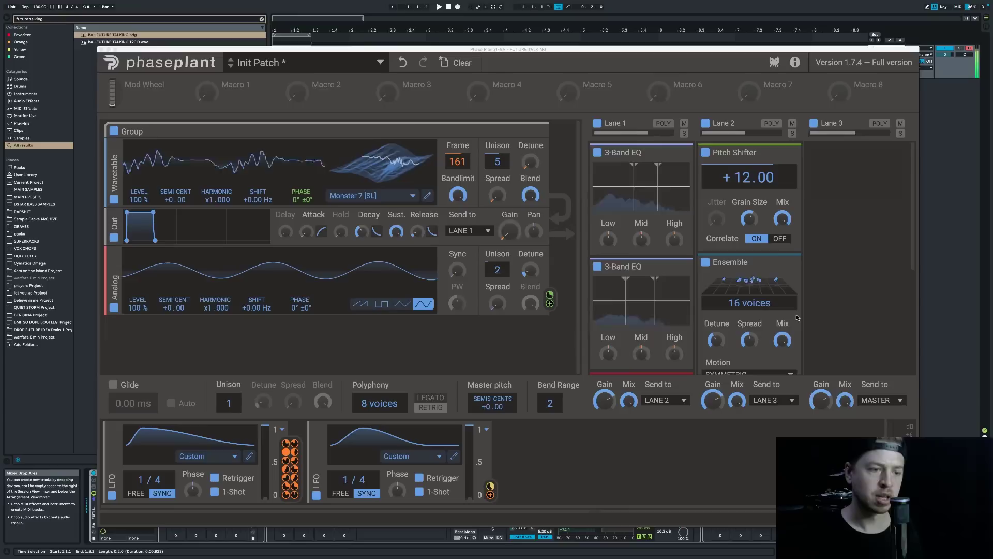
pyautogui.press('x')
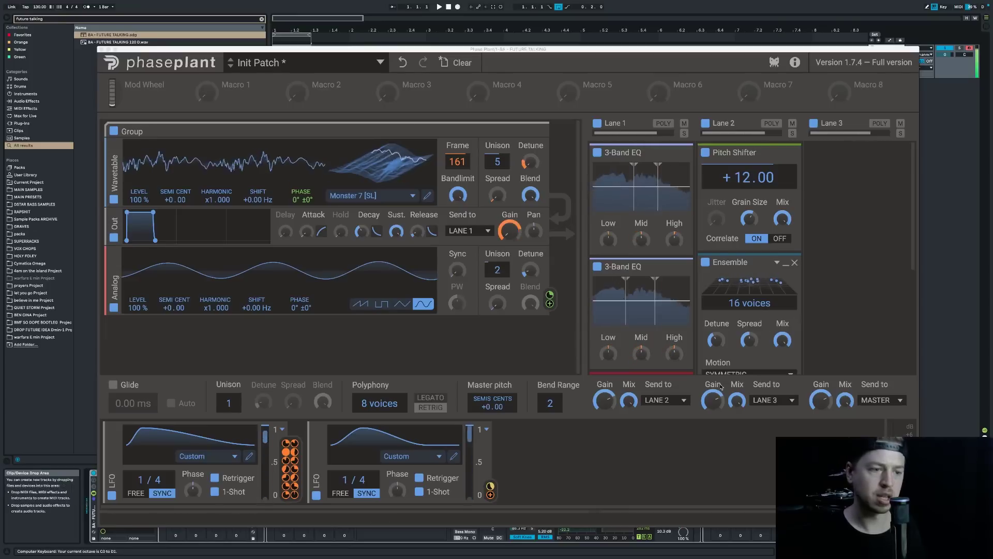
# Lower Lane 2's output mix to a small amount, and briefly mute and unmute the lane.
pyautogui.moveTo(737, 400); pyautogui.dragTo(737, 429)
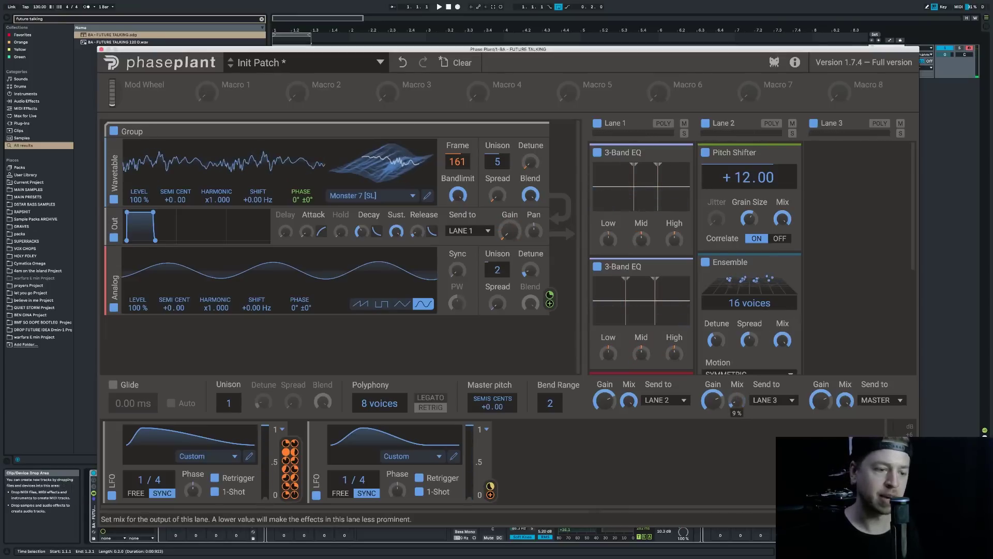
pyautogui.moveTo(736, 430); pyautogui.dragTo(737, 409)
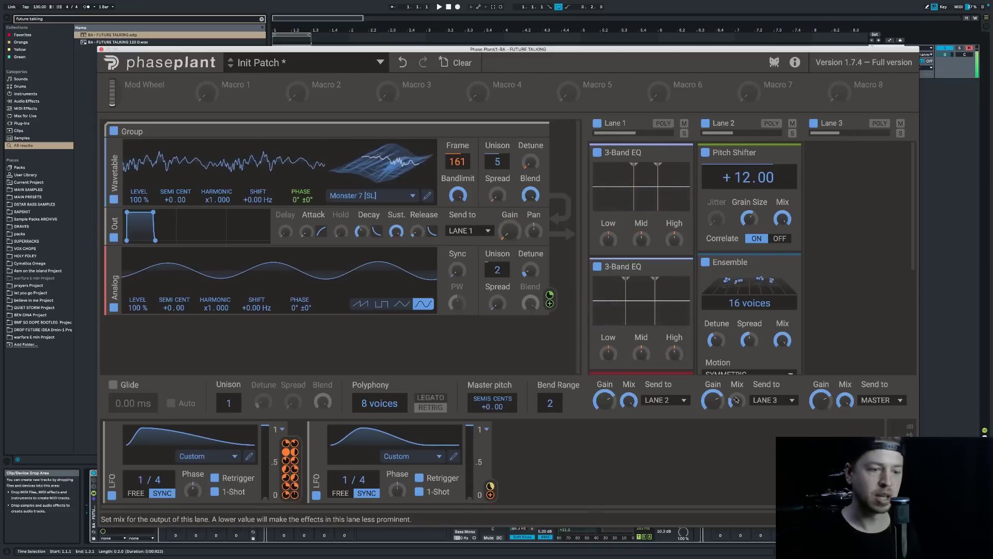
pyautogui.click(793, 123)
pyautogui.click(792, 123)
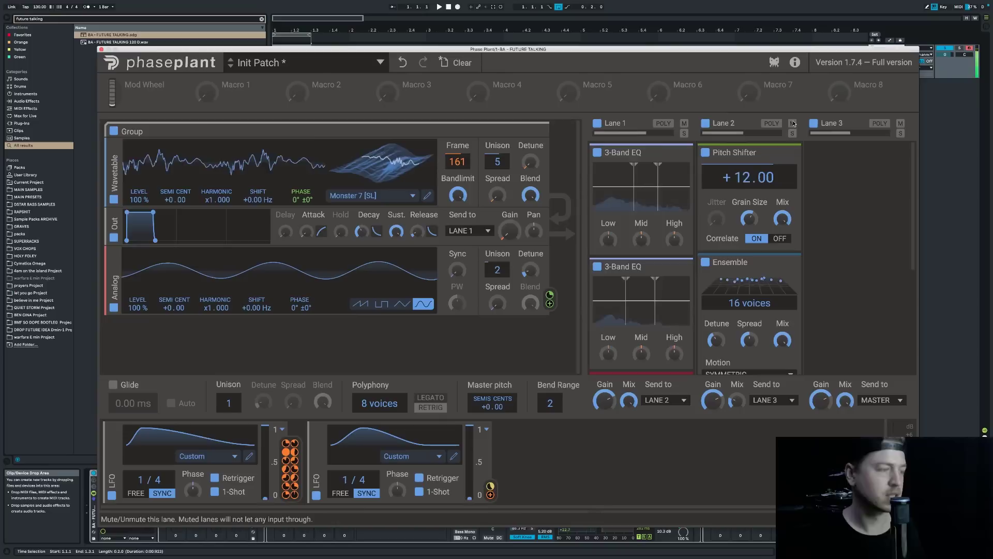
# Remove the Pitch Shifter and the Ensemble from Lane 2.
pyautogui.moveTo(797, 154)
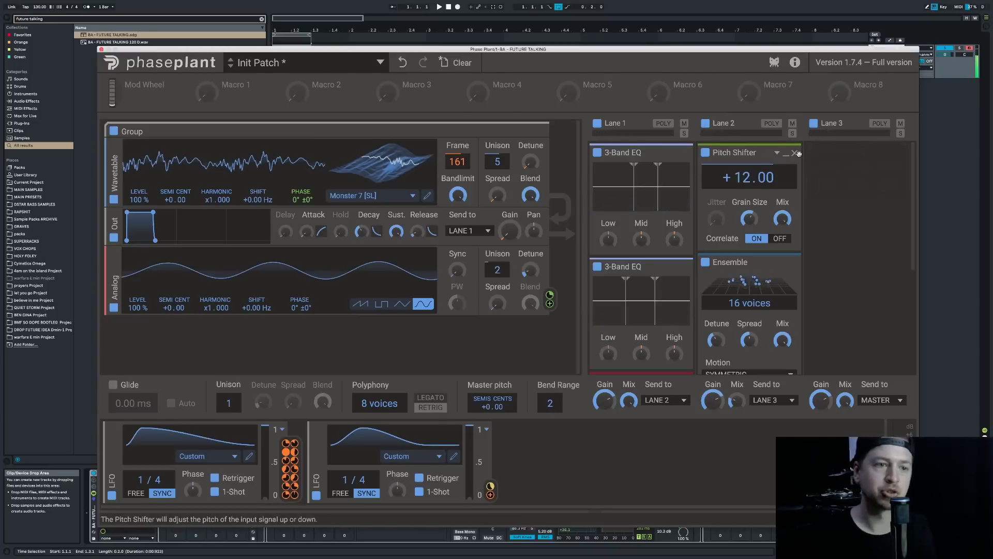
pyautogui.click(795, 154)
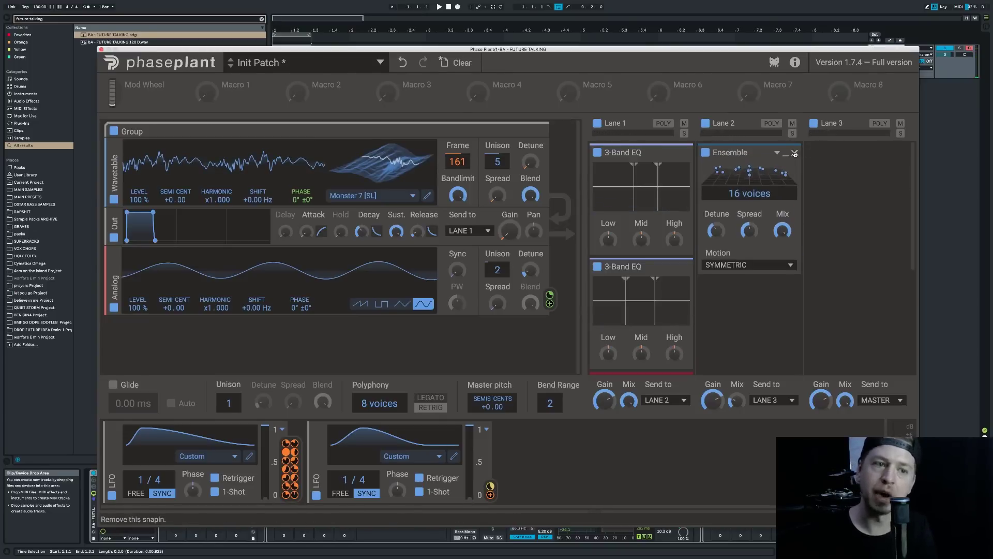
pyautogui.click(795, 154)
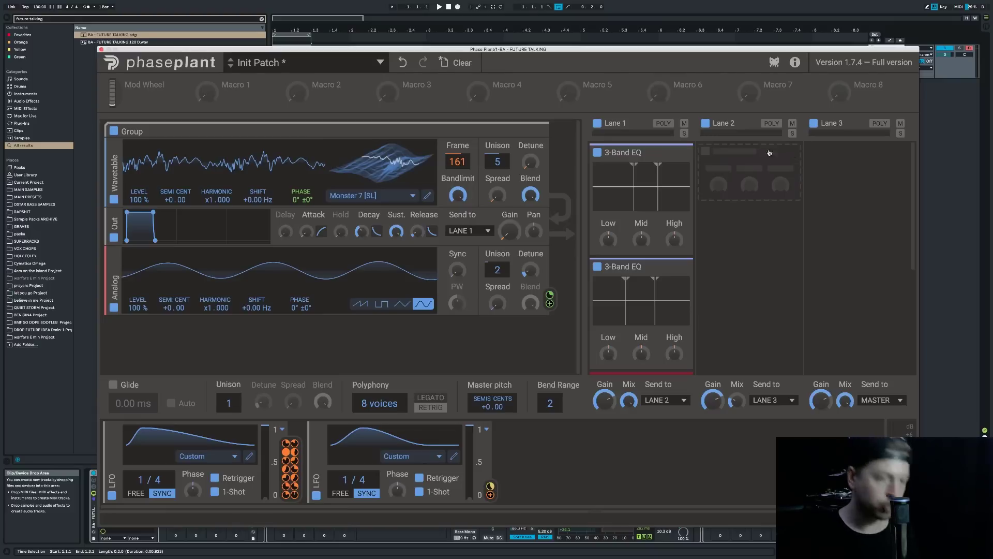
# Try copying the first 3-Band EQ from Lane 1 into Lane 2 and duplicating it there, and remove both copies.
pyautogui.moveTo(644, 153); pyautogui.dragTo(746, 153)
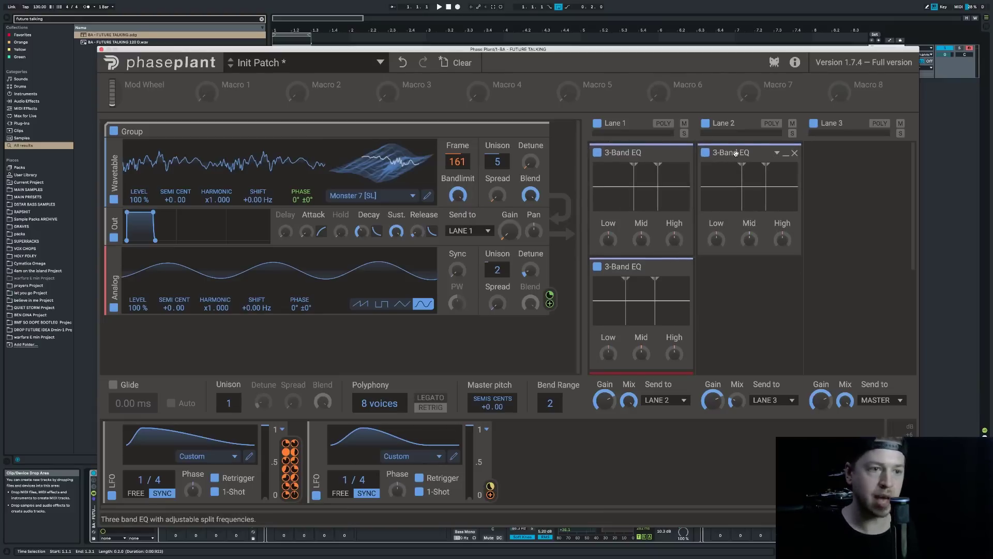
pyautogui.hotkey('ctrl', 'd')
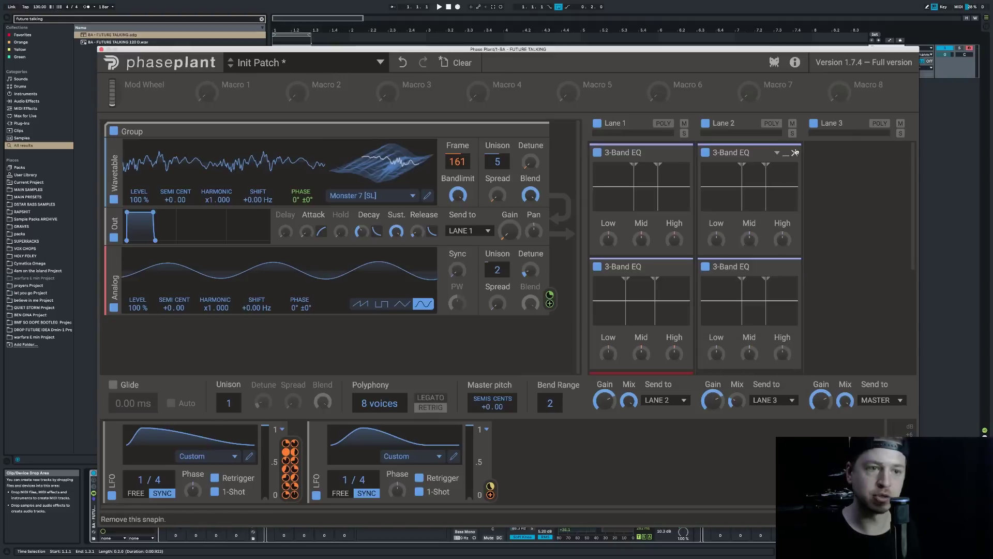
pyautogui.click(794, 152)
pyautogui.click(796, 153)
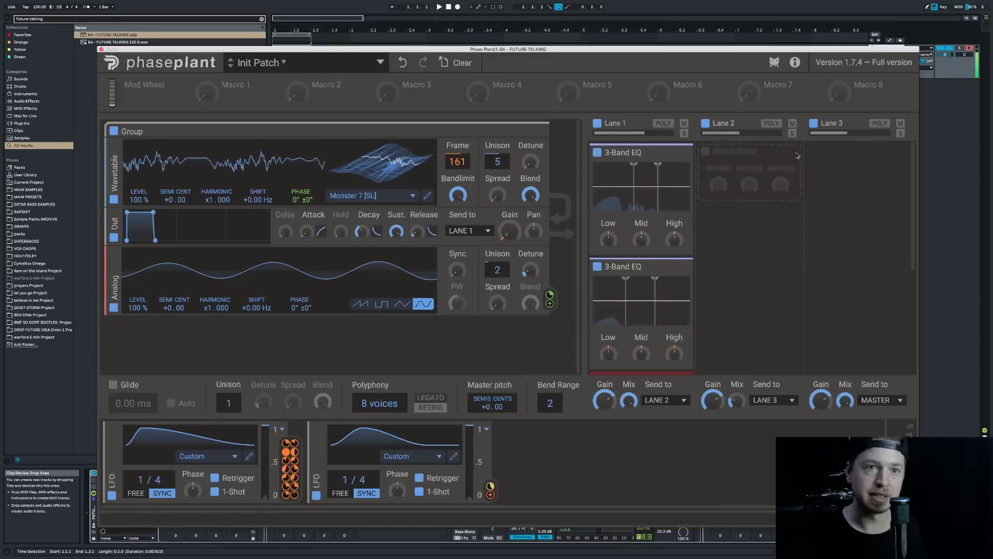
# Close the synth window to look over the track's device chain, and reopen Phase Plant.
pyautogui.click(101, 49)
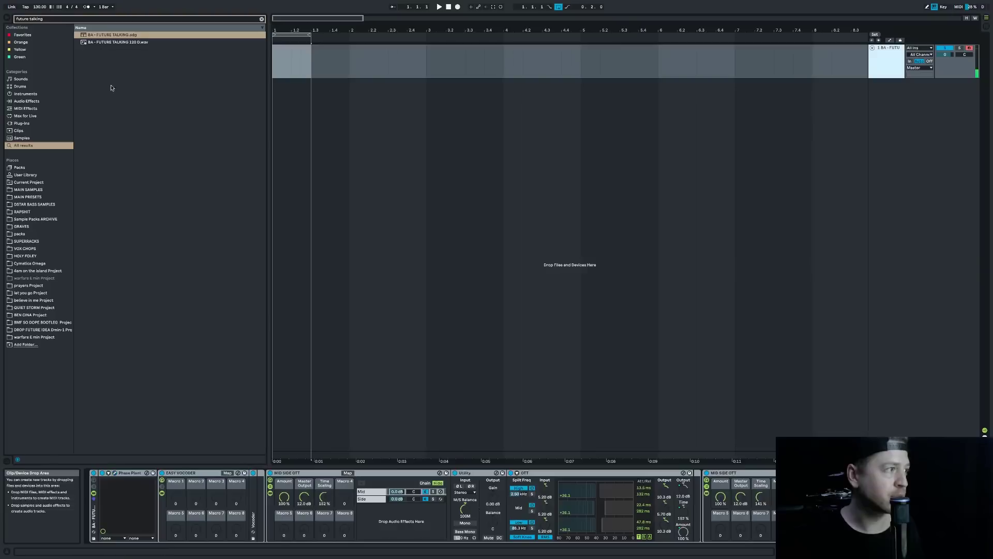
pyautogui.hscroll(5, 399, 495)
pyautogui.hscroll(-5, 259, 491)
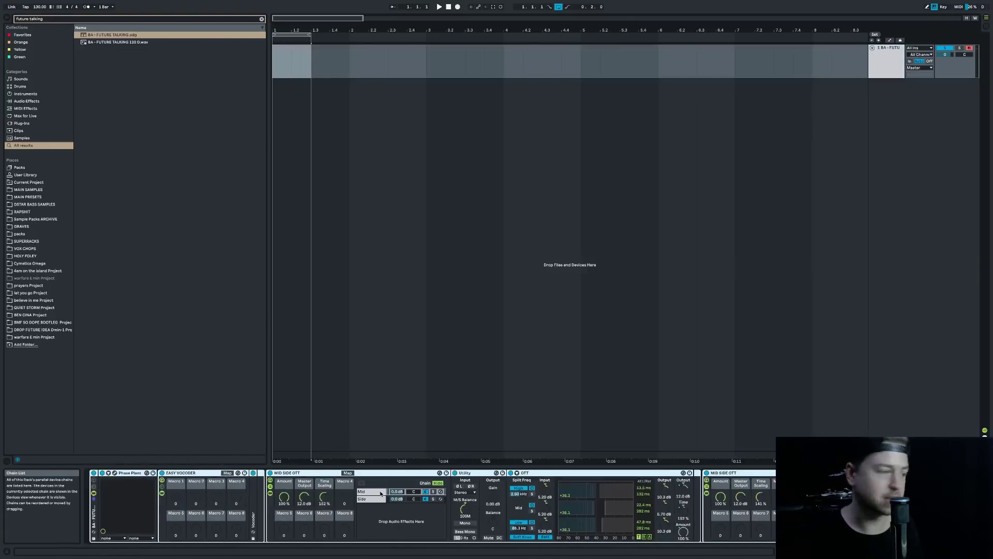
pyautogui.click(115, 472)
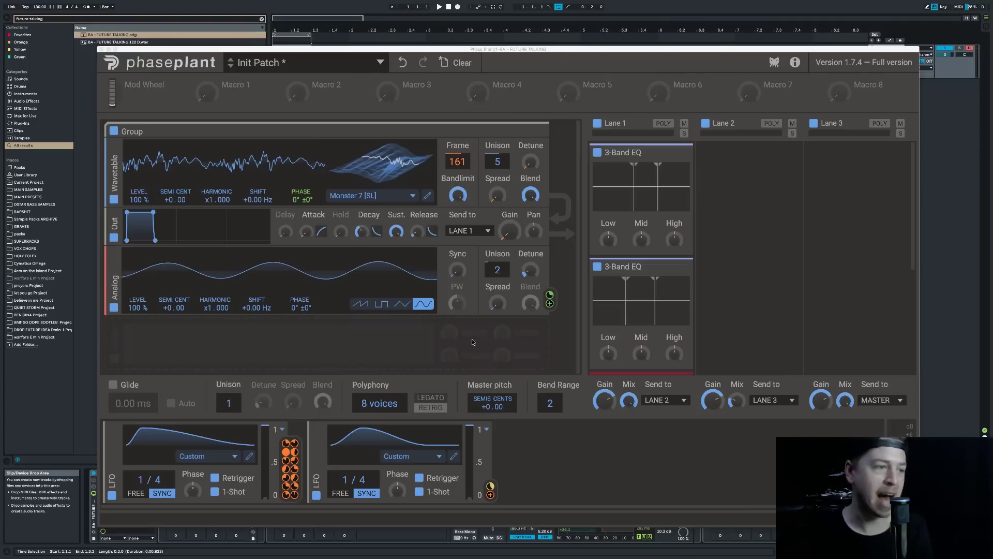
# Add a second Analog generator to the group and use it to modulate the phase of the existing Analog oscillator.
pyautogui.click(192, 334)
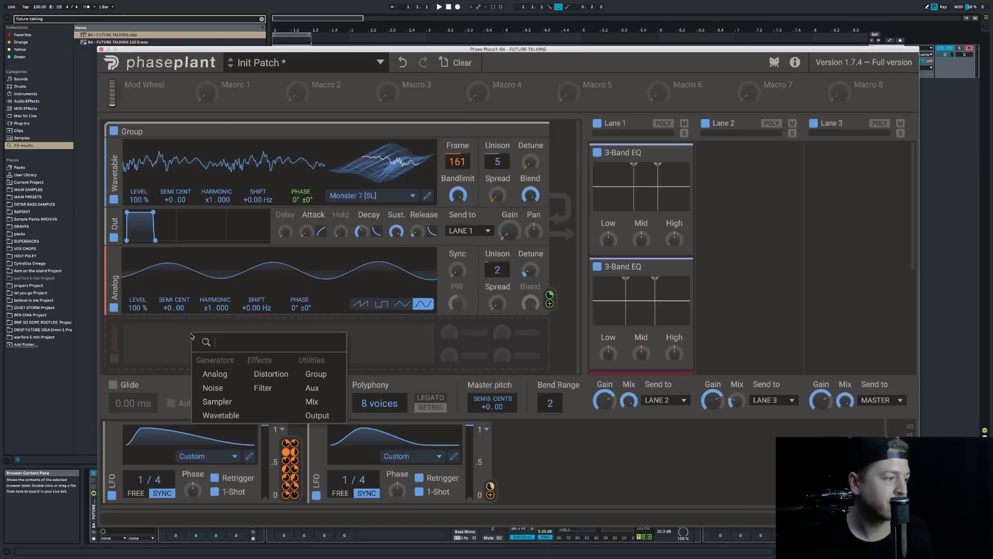
pyautogui.click(214, 373)
pyautogui.scroll(-2, 547, 349)
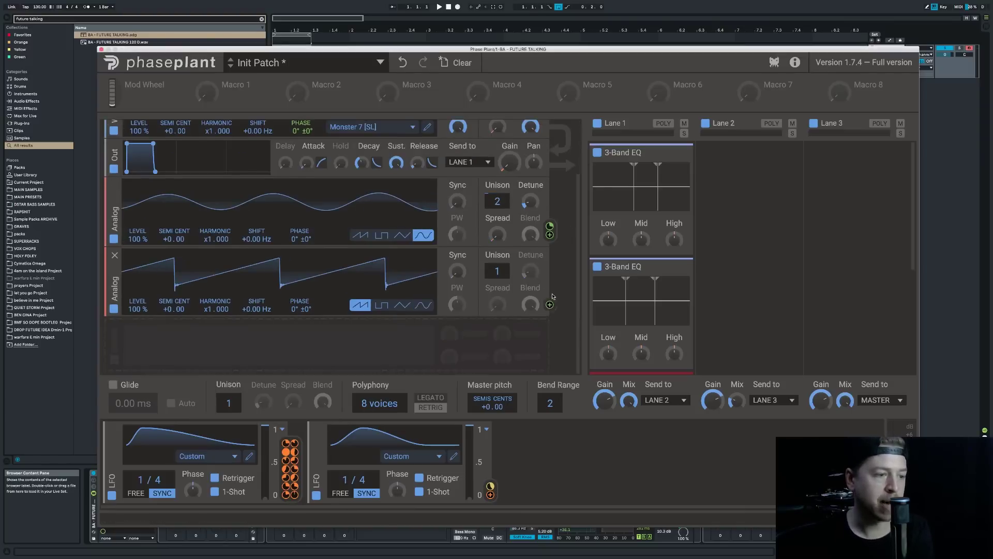
pyautogui.moveTo(549, 304); pyautogui.dragTo(300, 247)
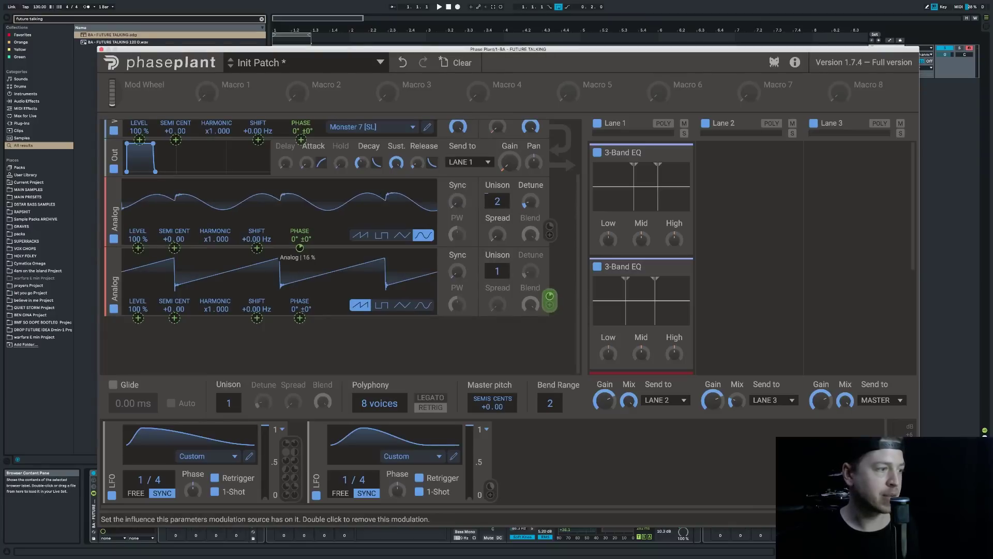
pyautogui.moveTo(299, 248); pyautogui.dragTo(299, 246)
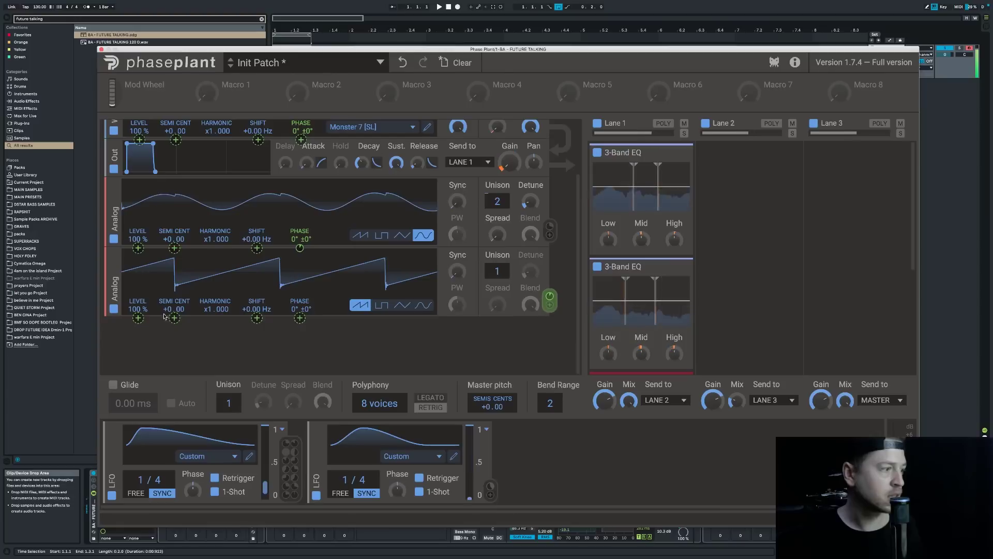
# Try the new Analog generator with harmonic x8.000, a sine wave and 14% phase modulation, and remove the generator.
pyautogui.moveTo(209, 305); pyautogui.dragTo(209, 288)
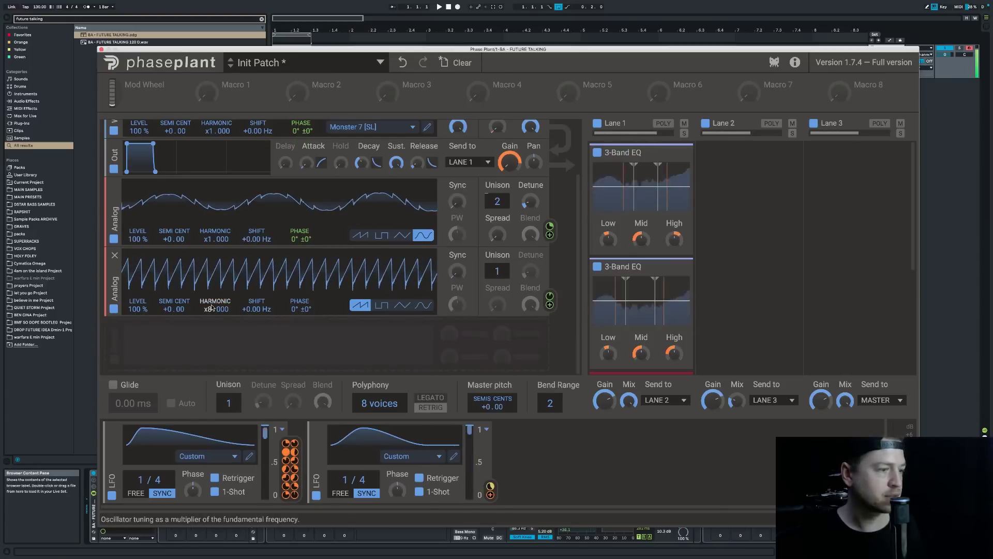
pyautogui.click(425, 305)
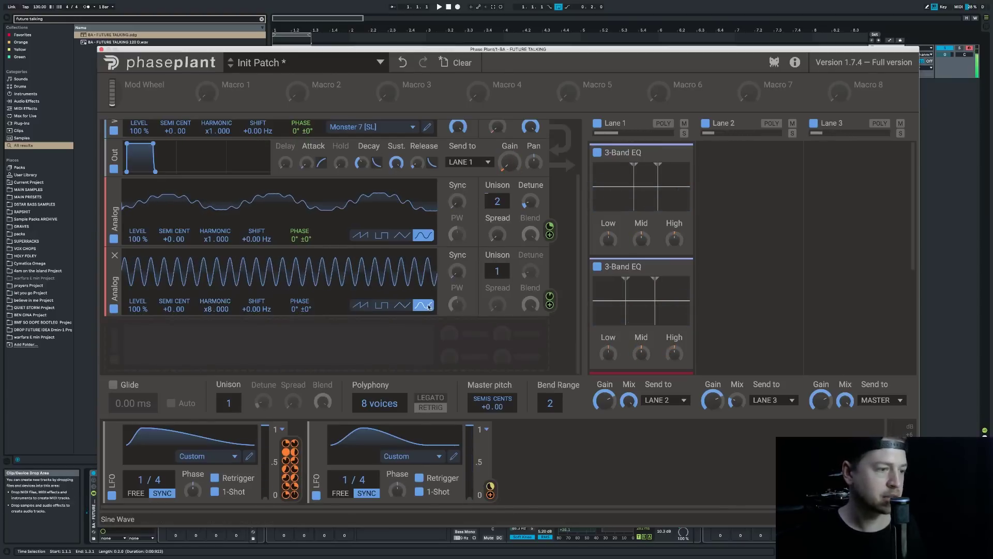
pyautogui.moveTo(550, 297); pyautogui.dragTo(550, 290)
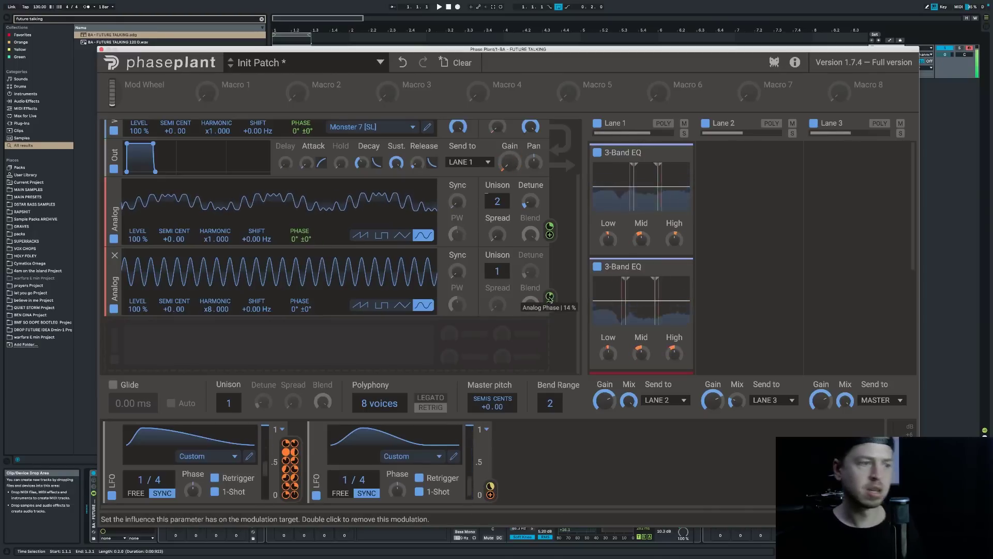
pyautogui.click(116, 256)
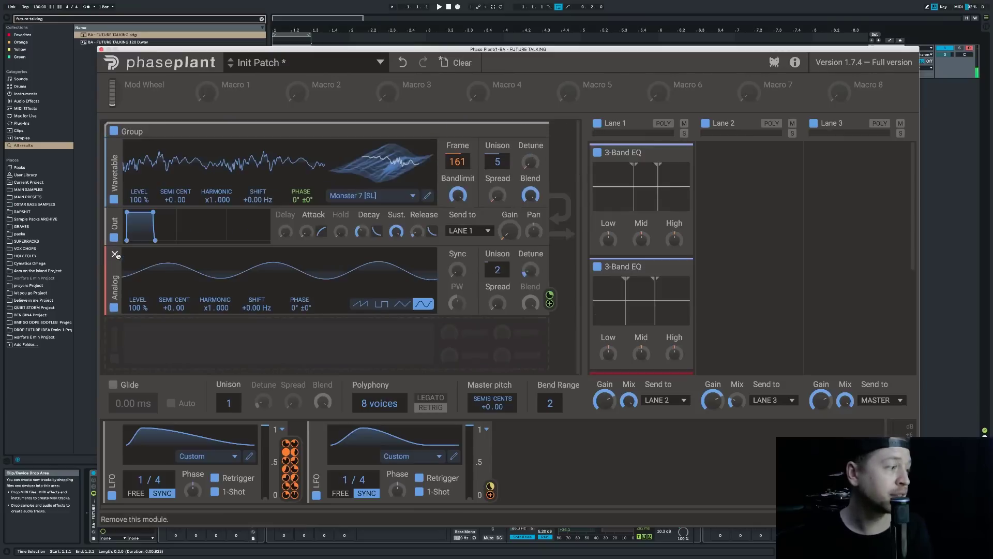
# Add a second Group below the existing generators and place an Analog generator inside it.
pyautogui.click(190, 335)
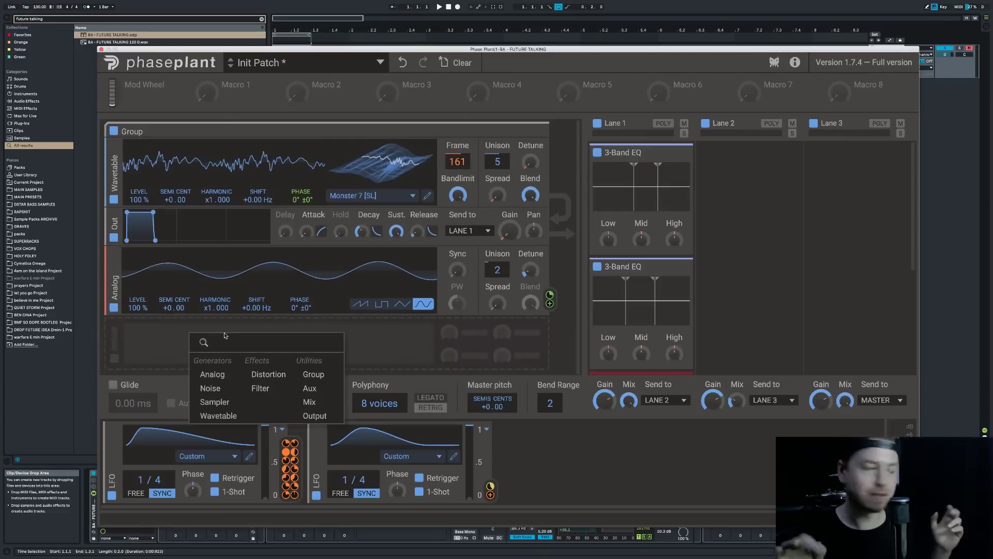
pyautogui.click(313, 374)
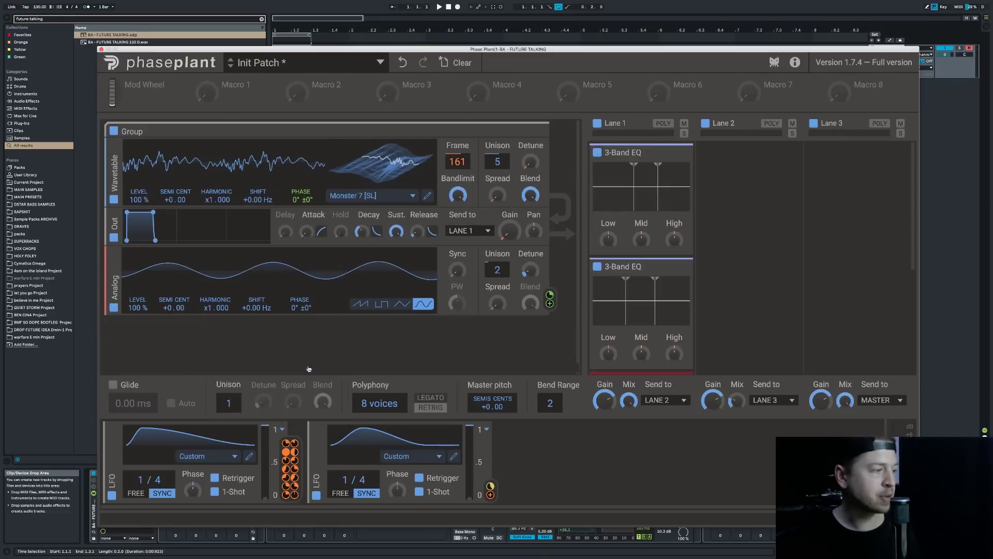
pyautogui.scroll(-1, 262, 352)
pyautogui.click(261, 346)
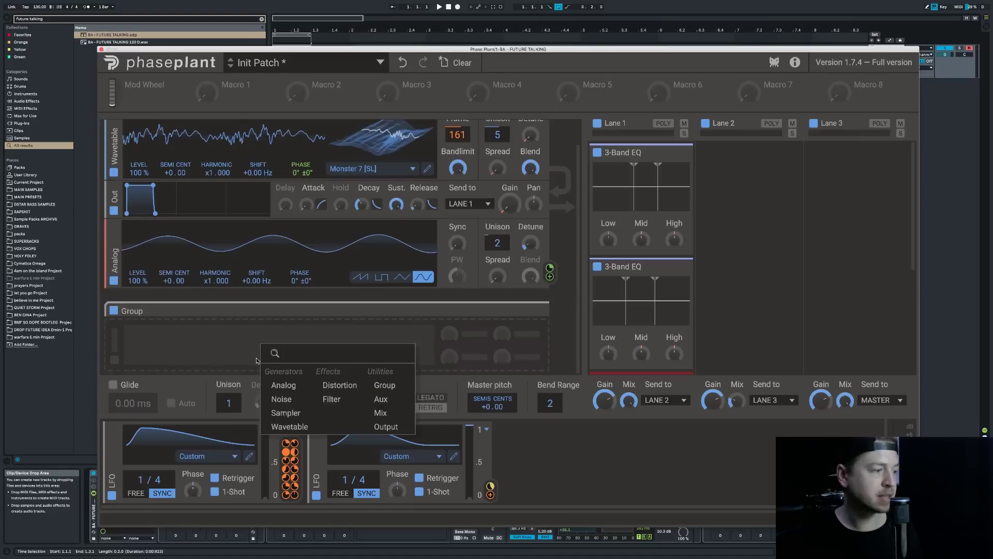
pyautogui.click(286, 385)
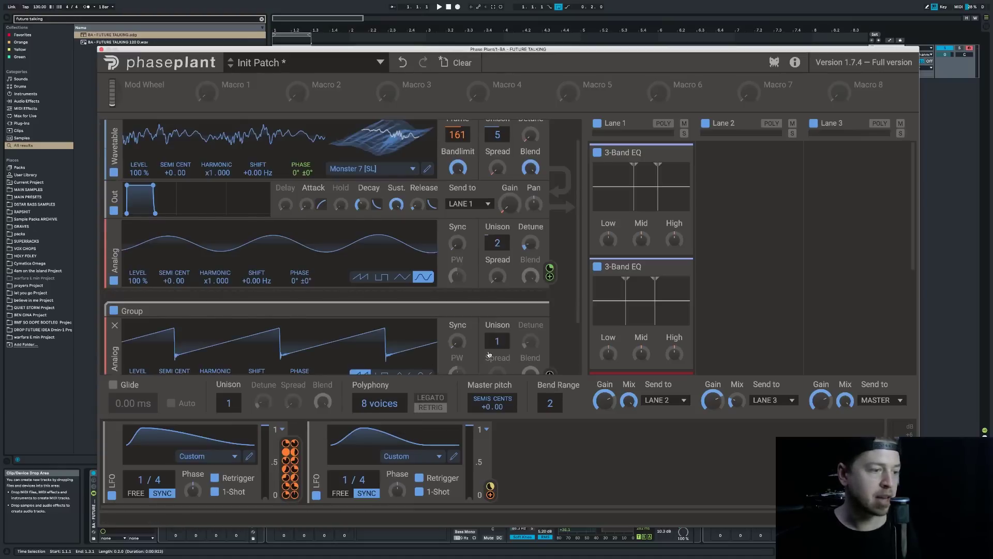
# Add an Output module routed to MASTER to the new group and modulate its gain with the second LFO.
pyautogui.scroll(-3, 489, 355)
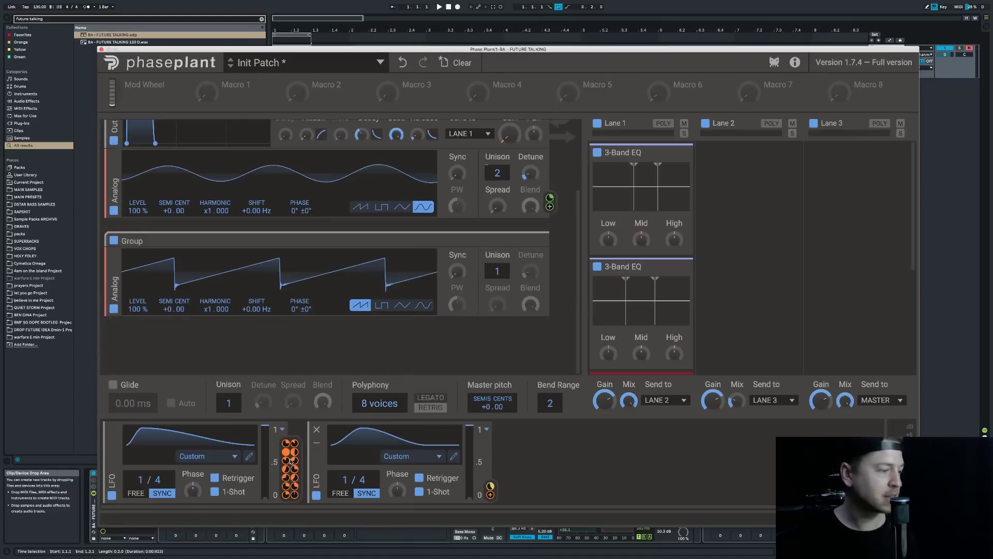
pyautogui.moveTo(490, 490); pyautogui.dragTo(495, 325)
pyautogui.click(444, 346)
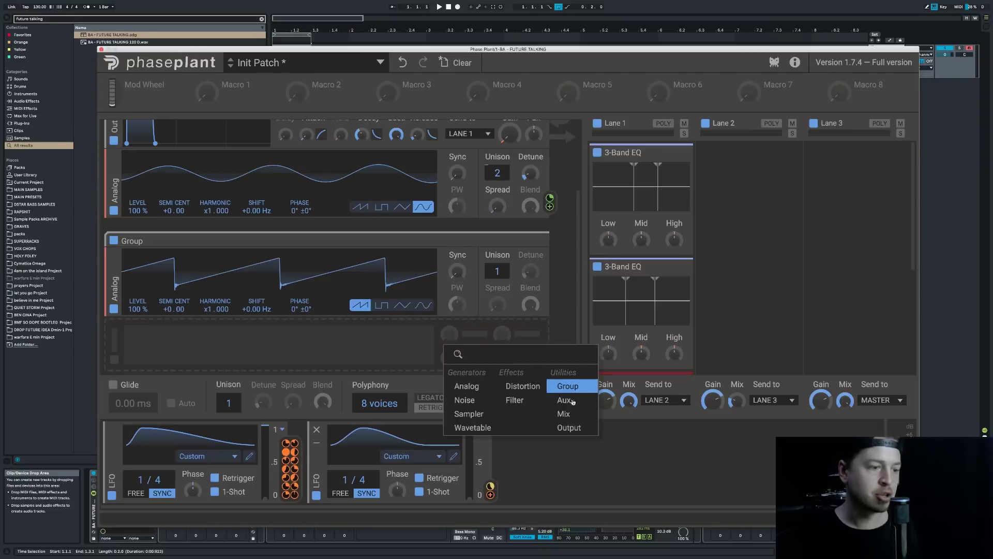
pyautogui.click(566, 425)
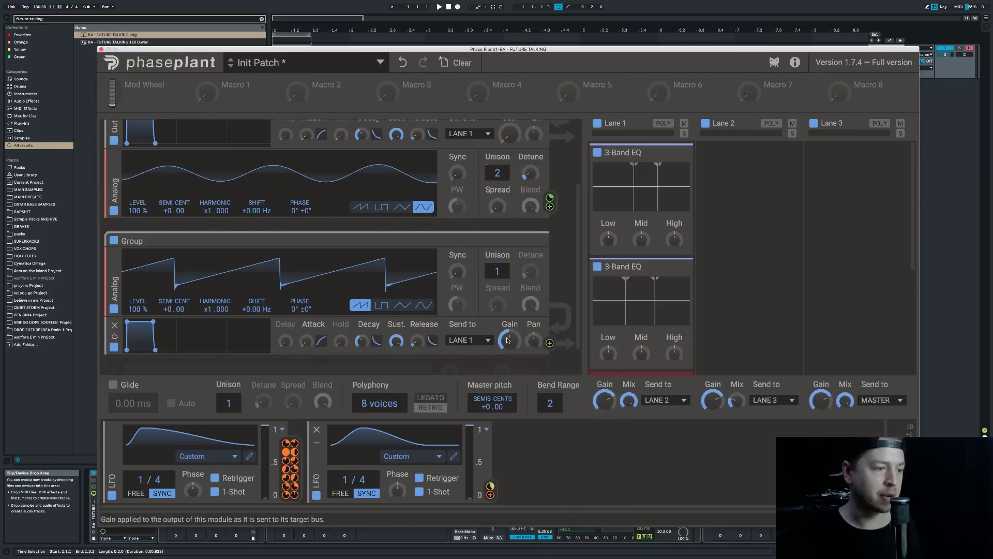
pyautogui.click(487, 341)
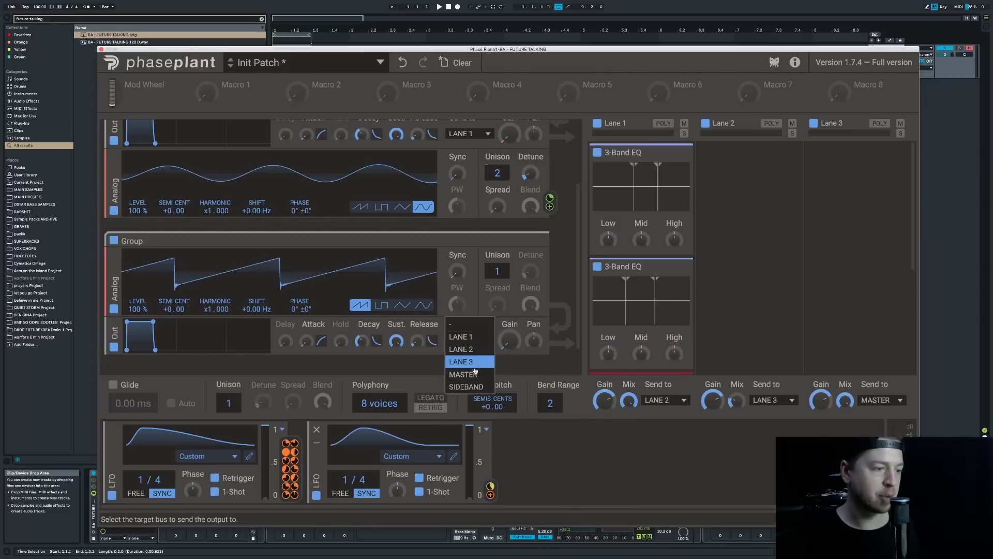
pyautogui.moveTo(490, 487); pyautogui.dragTo(509, 346)
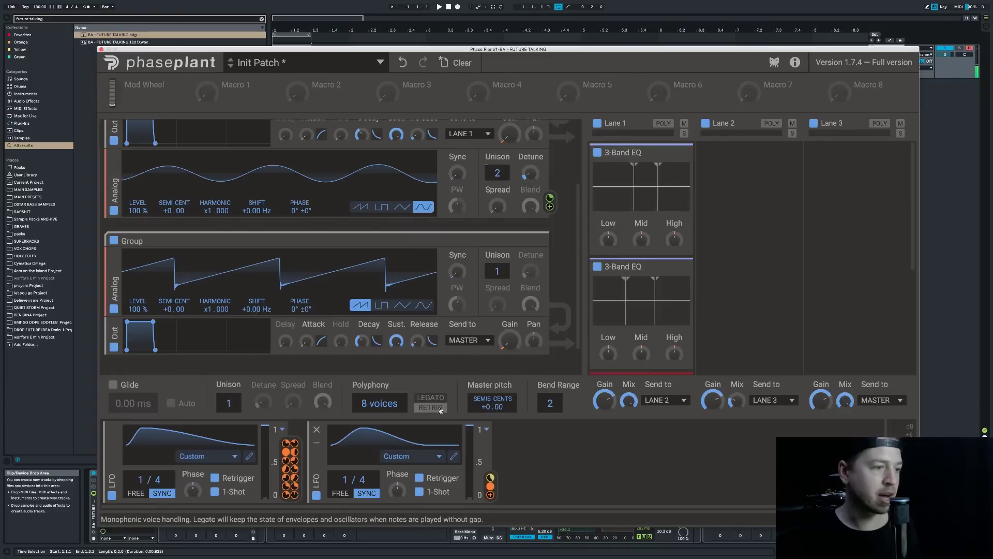
# Add a Distortion effect to the second group and place it between the Analog generator and the Output module.
pyautogui.click(522, 363)
pyautogui.click(590, 402)
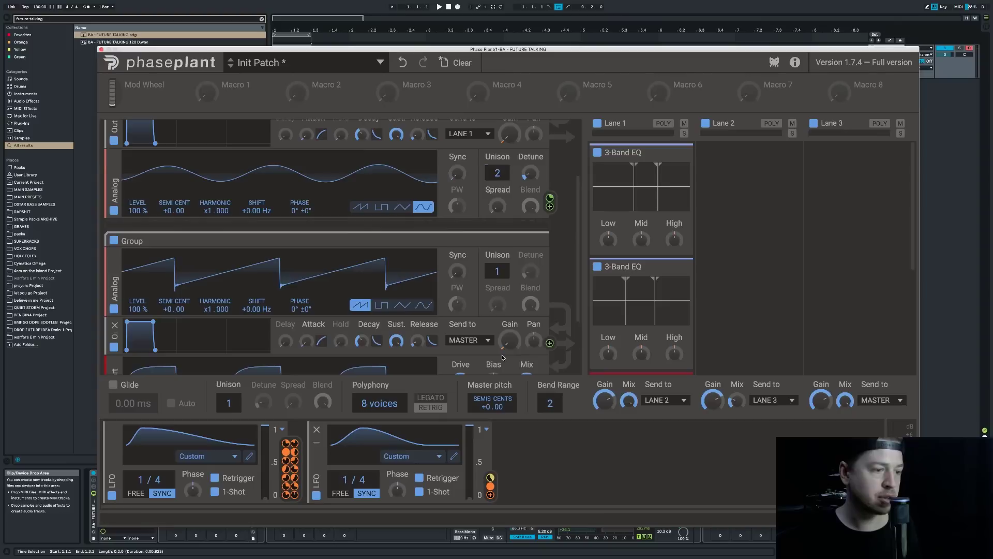
pyautogui.scroll(-2, 533, 355)
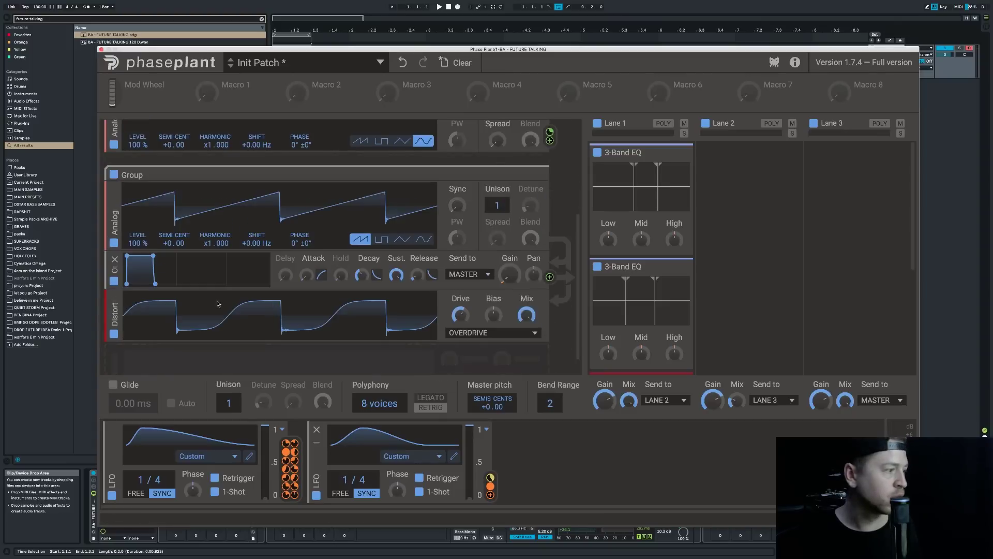
pyautogui.moveTo(114, 314); pyautogui.dragTo(115, 263)
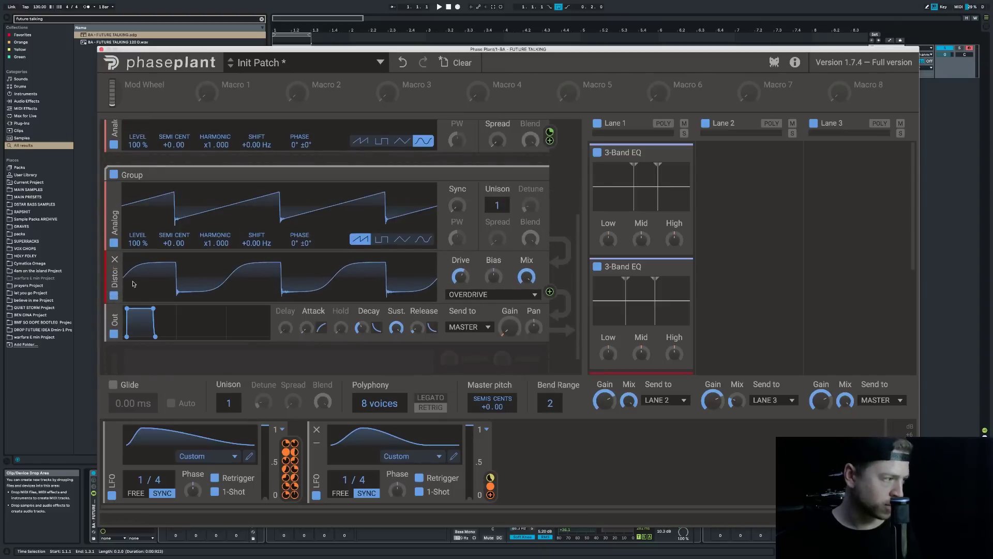
# Try a sine wave on the second group's Analog generator with varied Overdrive drive, and remove the second group.
pyautogui.moveTo(459, 276)
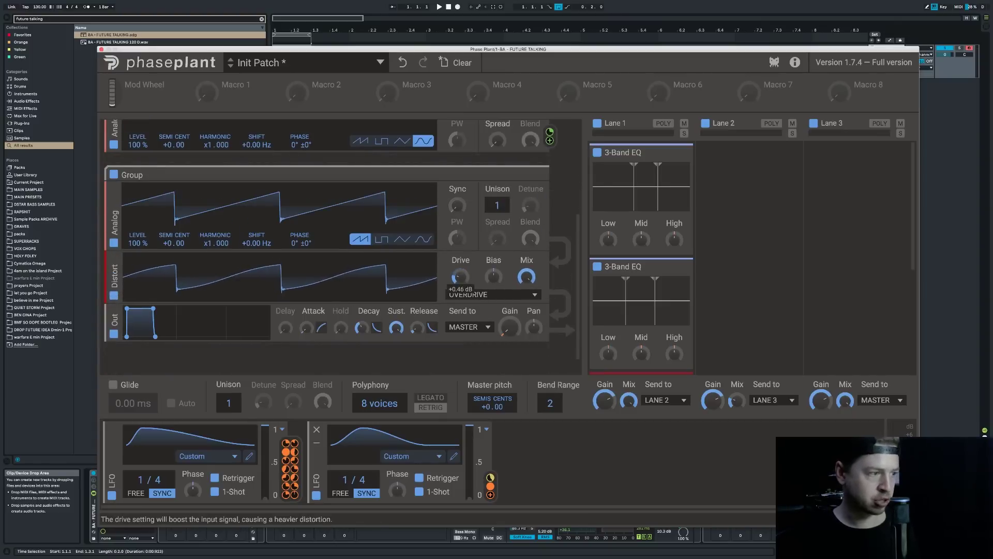
pyautogui.click(423, 239)
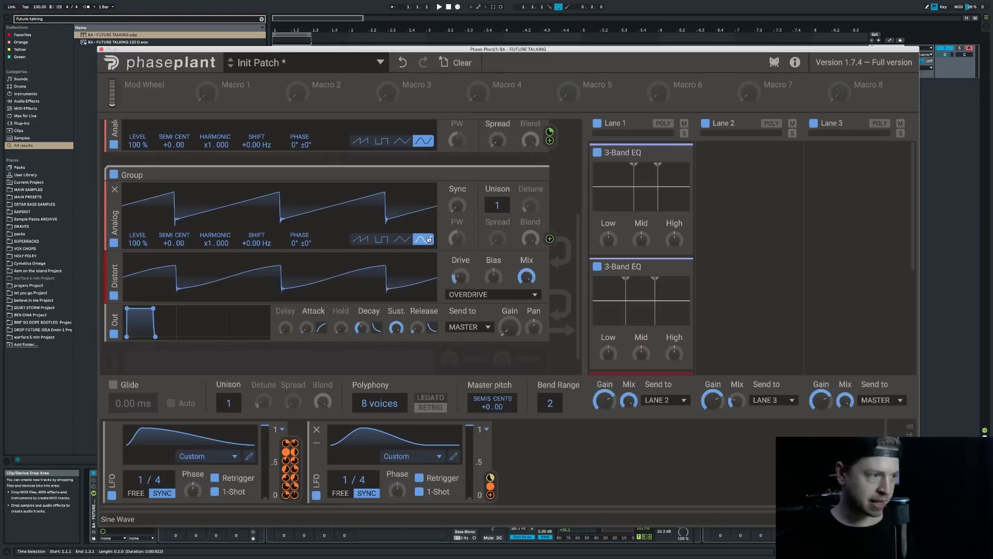
pyautogui.moveTo(459, 276)
pyautogui.mouseDown()
pyautogui.moveTo(459, 256)
pyautogui.moveTo(461, 295)
pyautogui.mouseUp()
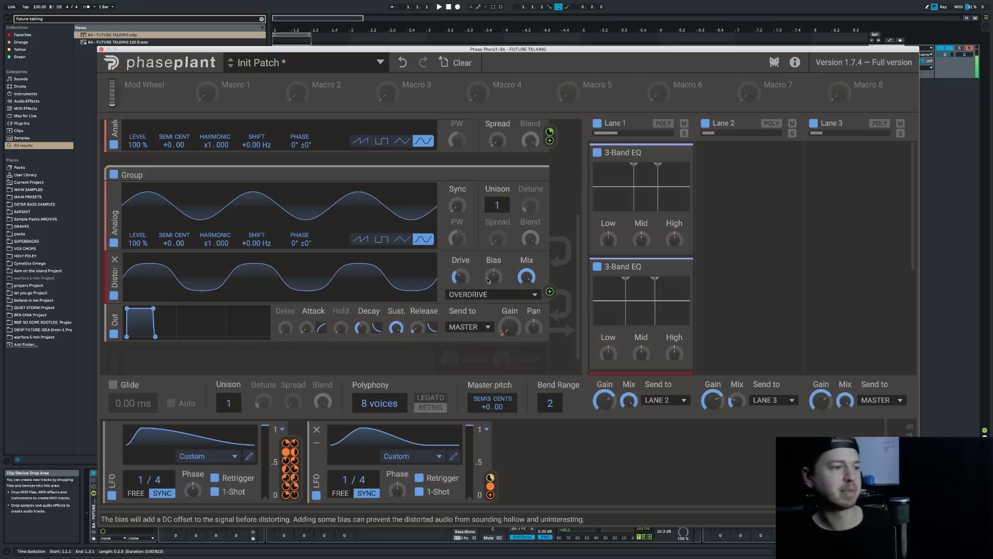
pyautogui.scroll(3, 413, 254)
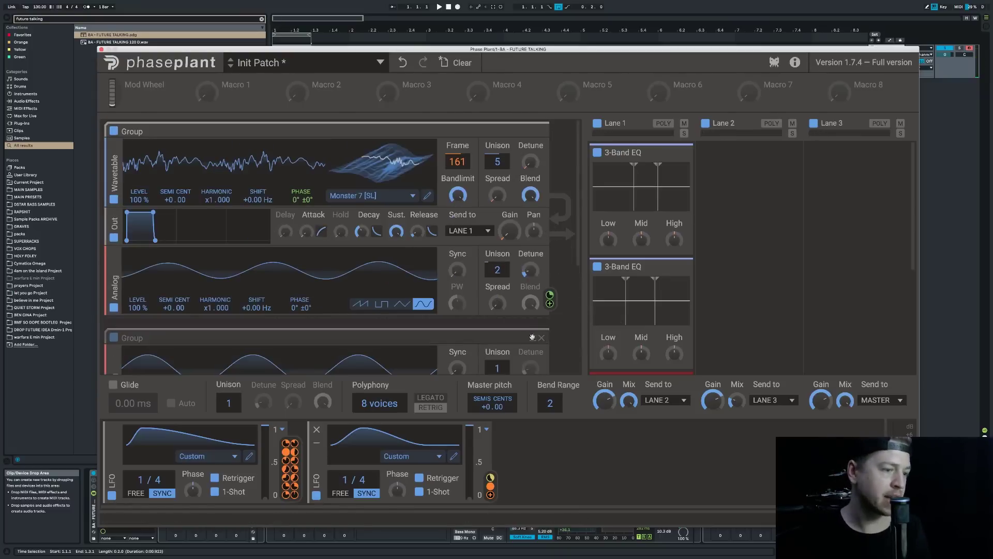
pyautogui.moveTo(542, 340); pyautogui.dragTo(543, 341)
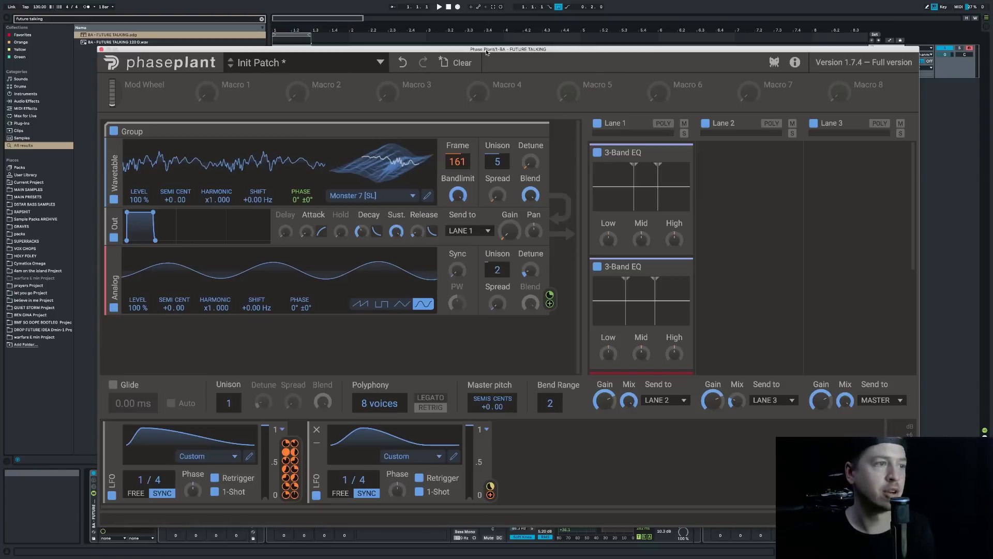
# Examine the Wavetable generator's factory and user wavetable folders, the option to add a user folder, and the wavetable editor for Monster 7 [SL].
pyautogui.moveTo(487, 50); pyautogui.dragTo(466, 40)
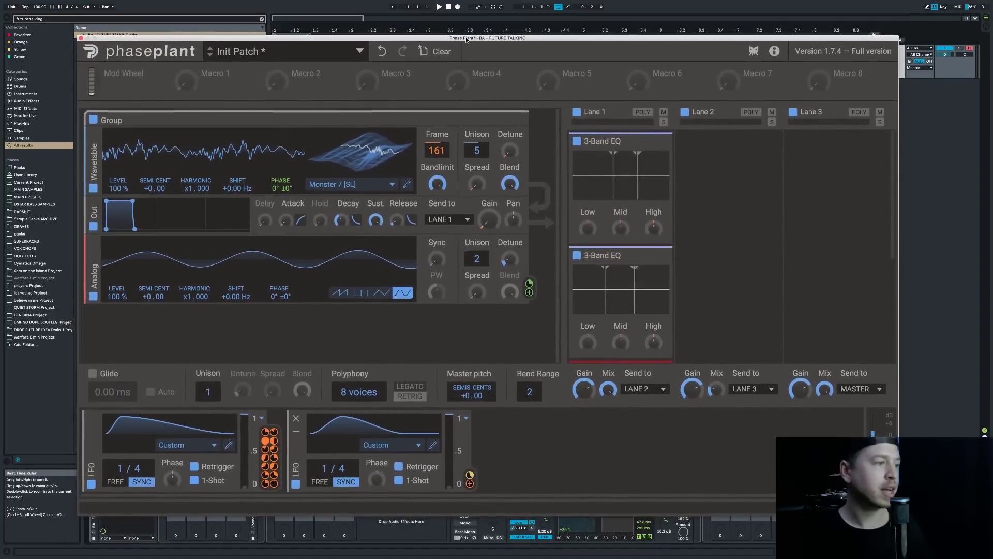
pyautogui.click(393, 185)
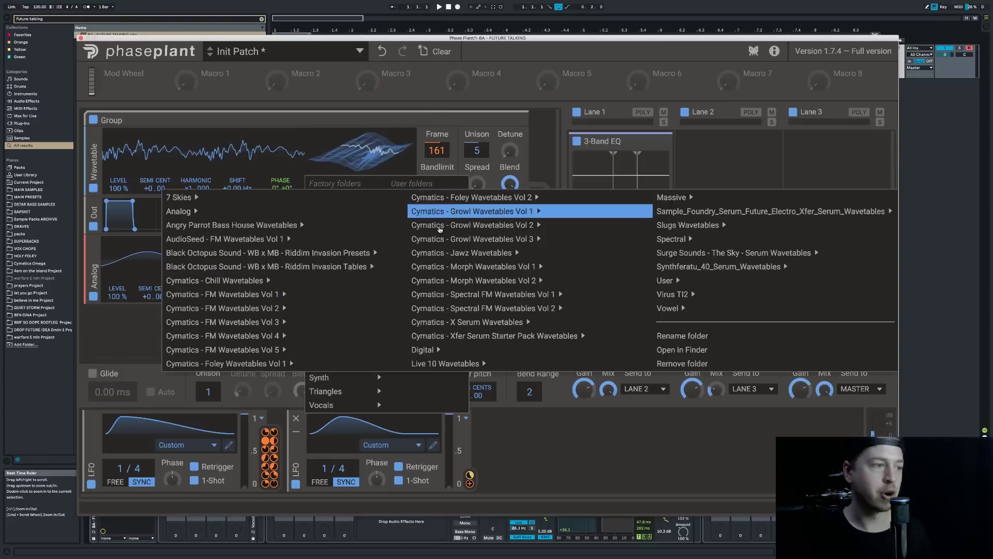
pyautogui.click(422, 170)
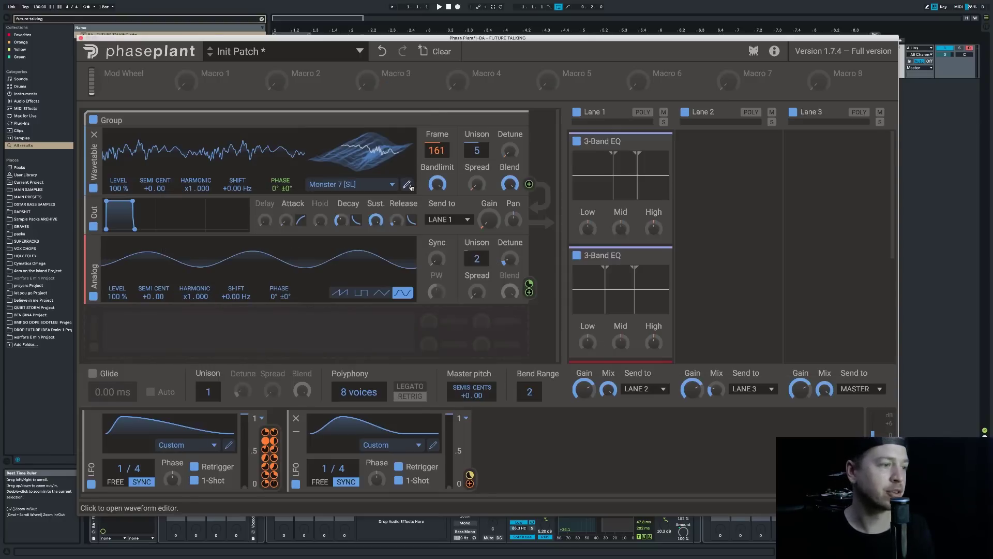
pyautogui.click(412, 186)
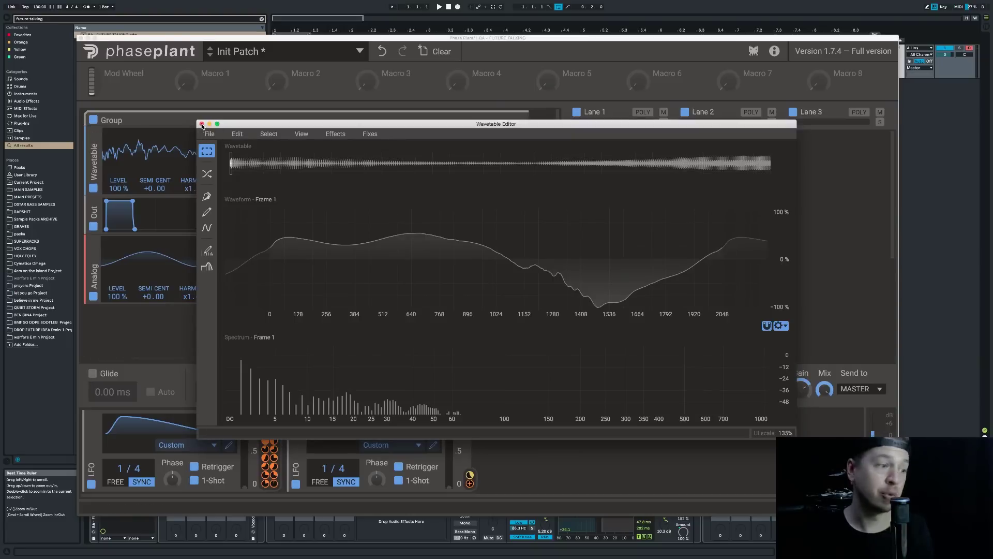
pyautogui.click(201, 125)
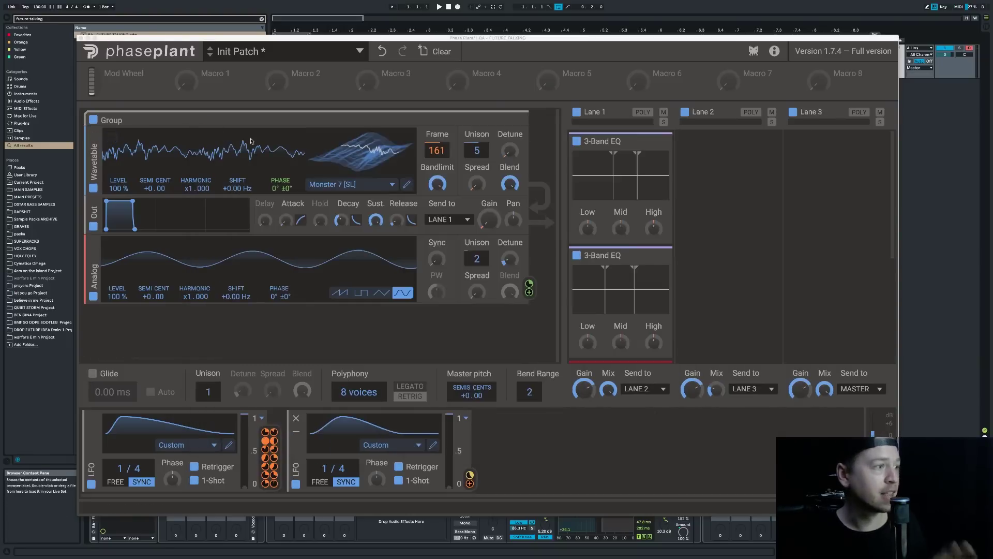
pyautogui.click(405, 185)
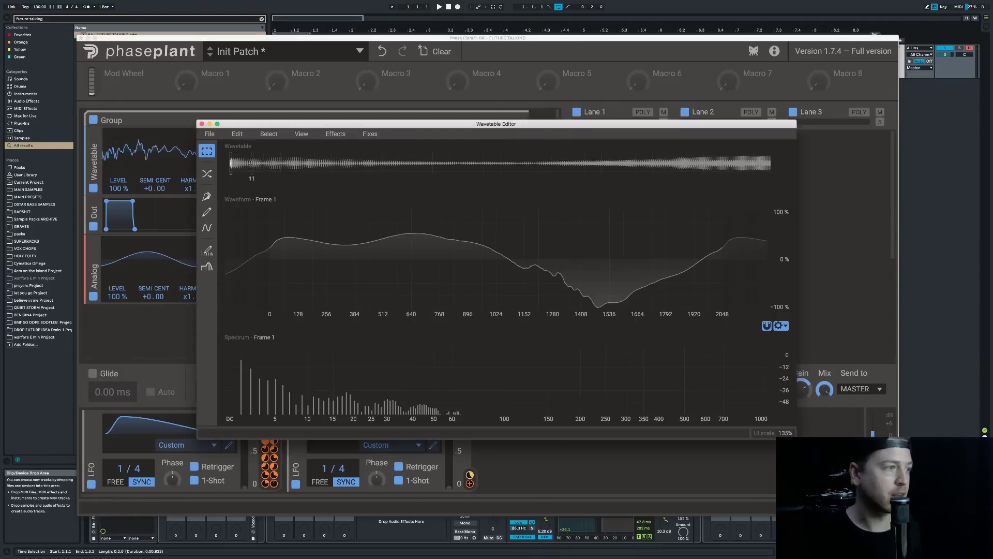
pyautogui.click(202, 124)
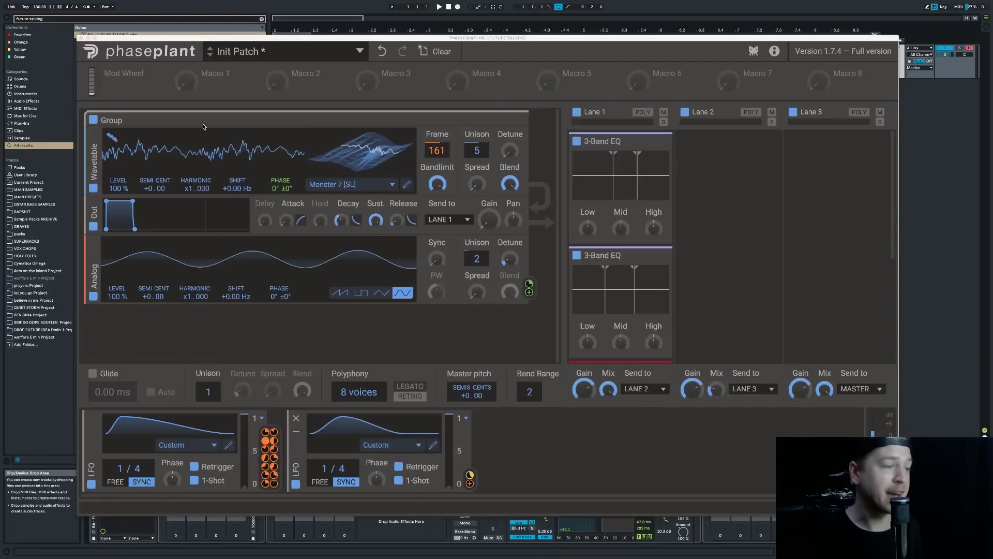
pyautogui.click(394, 185)
pyautogui.moveTo(422, 198)
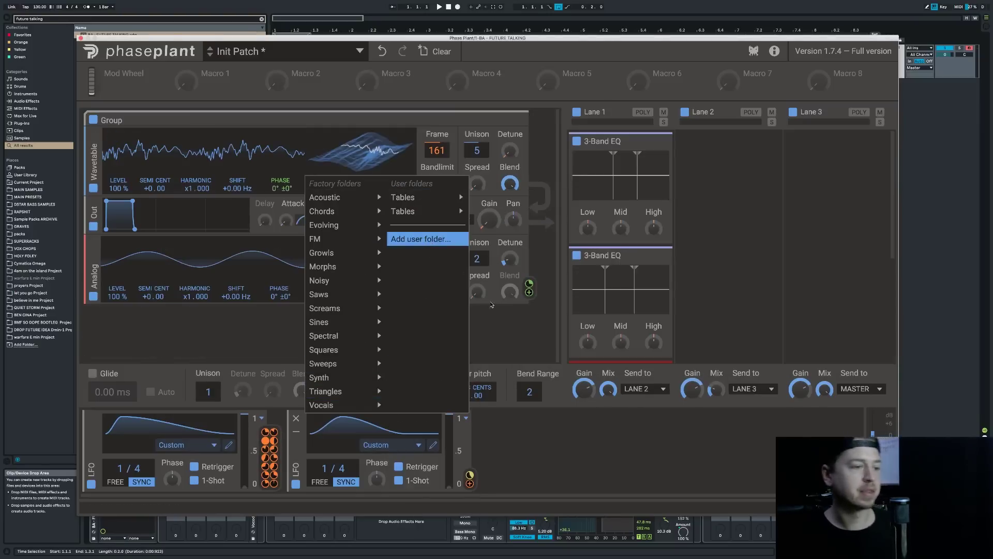
pyautogui.click(507, 320)
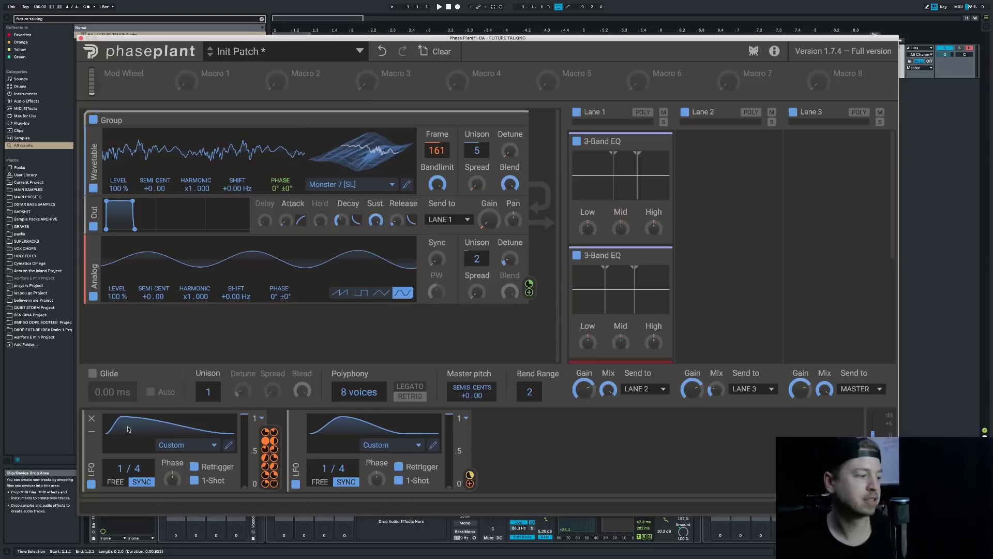
# Put the Phase Plant window away and examine the rack's device chain, including EASY VOCODER, the MID SIDE OTT racks and PHAT 4.0.
pyautogui.moveTo(220, 40); pyautogui.dragTo(270, 2)
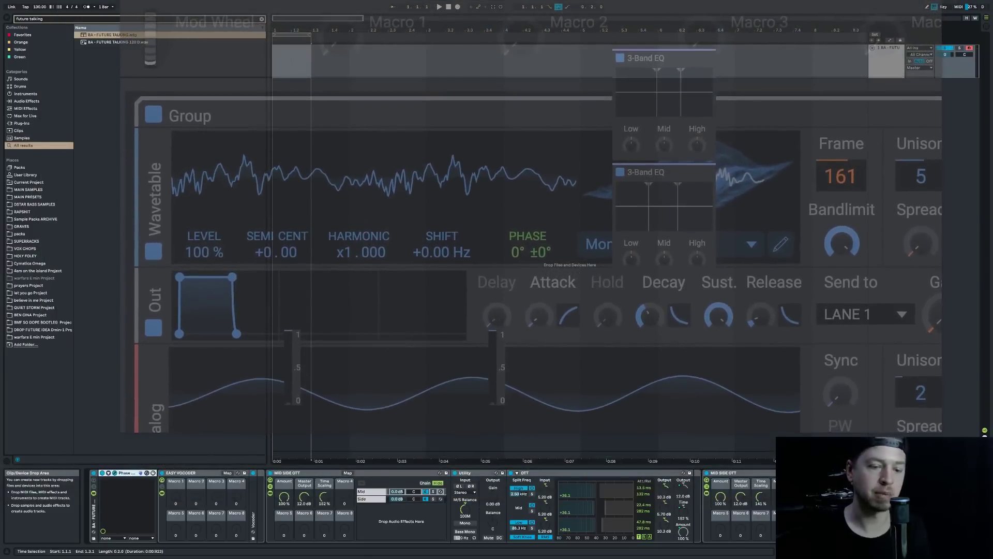
pyautogui.hscroll(3, 732, 475)
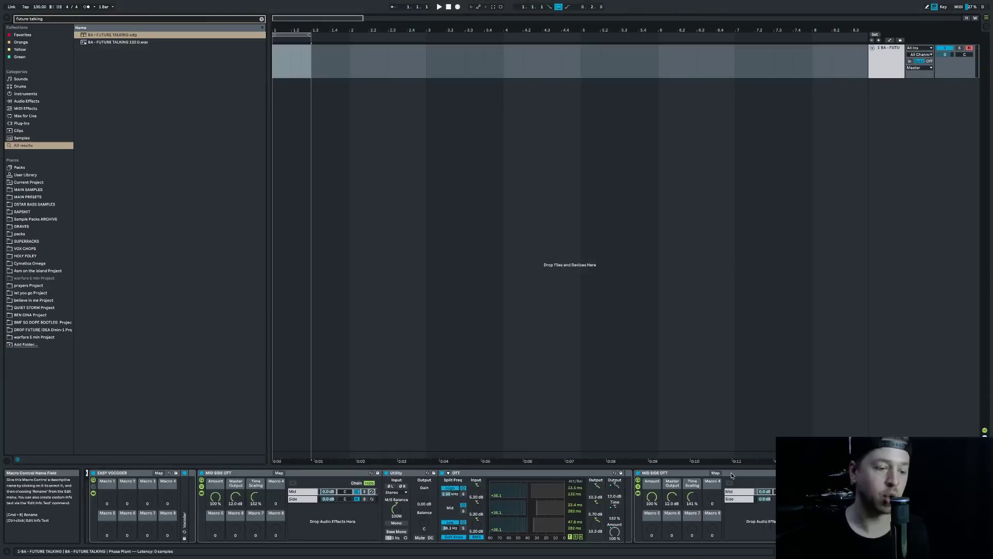
pyautogui.hscroll(2, 732, 475)
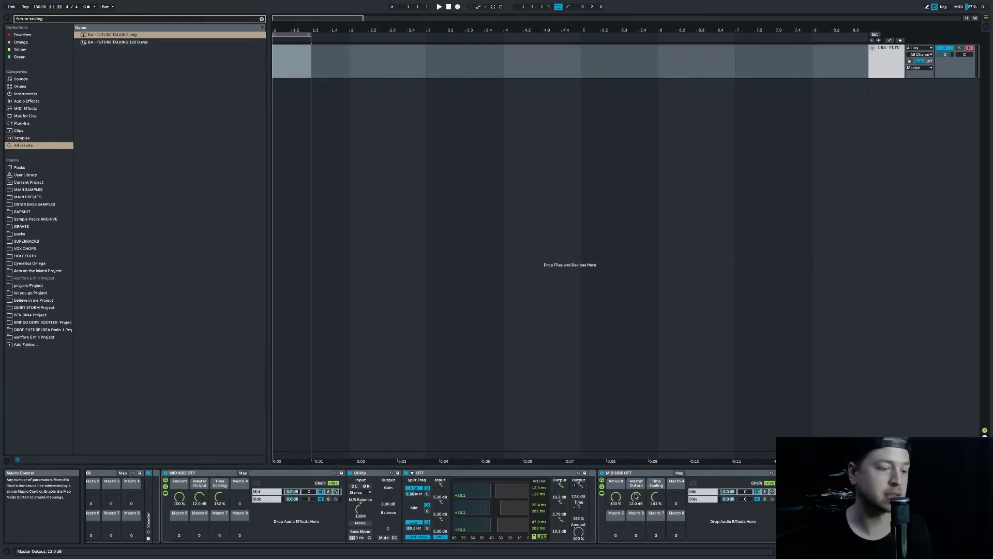
pyautogui.hscroll(15, 635, 496)
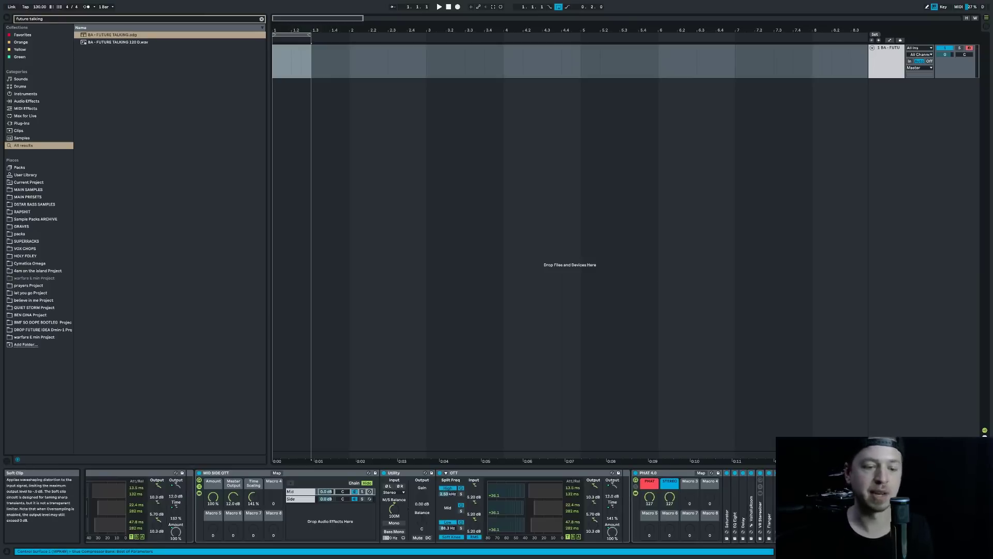
pyautogui.hscroll(-19, 740, 490)
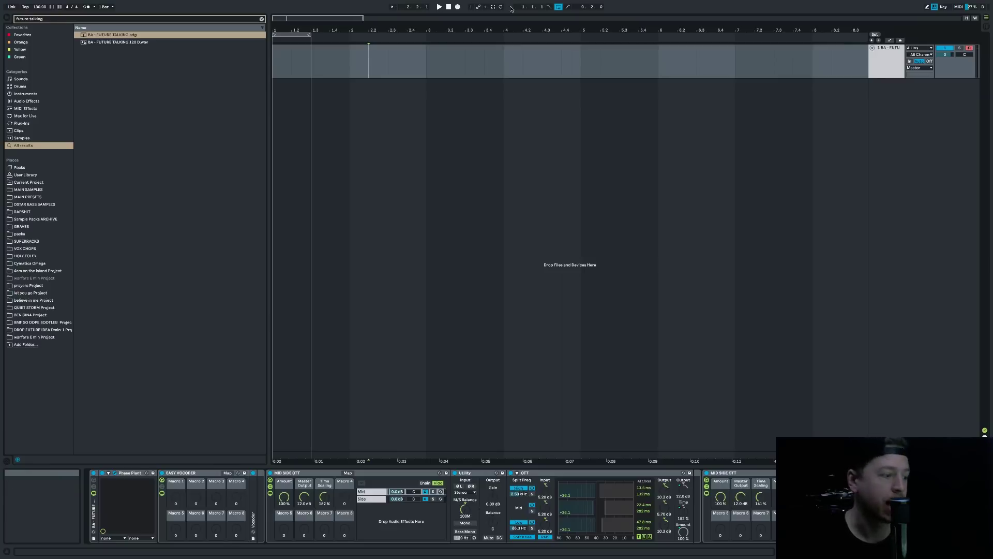
# Delete the Future Talking rack from the track, search the browser for "ba future talking", and load BA - FUTURE TALKING.adg again.
pyautogui.click(93, 514)
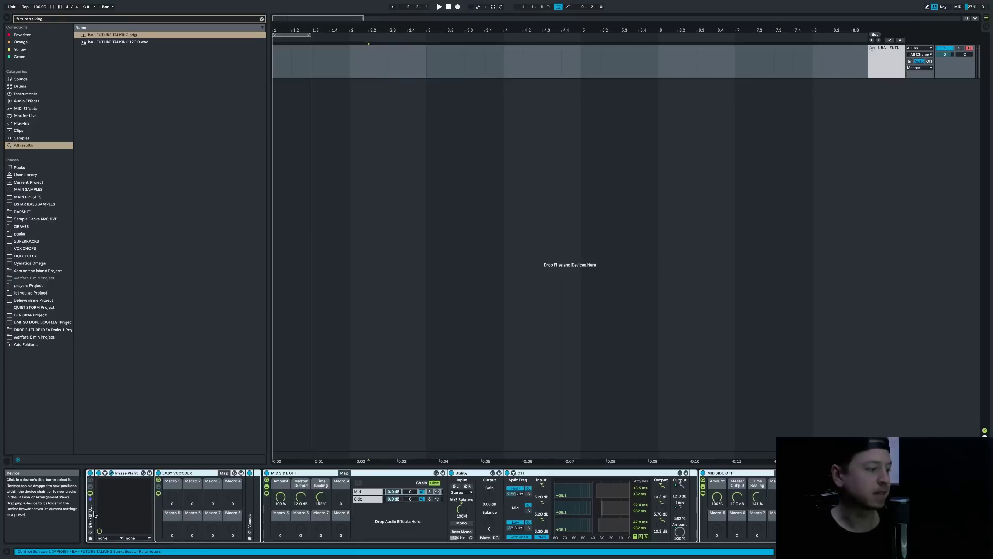
pyautogui.press('Delete')
pyautogui.hotkey('ctrl', 'f')
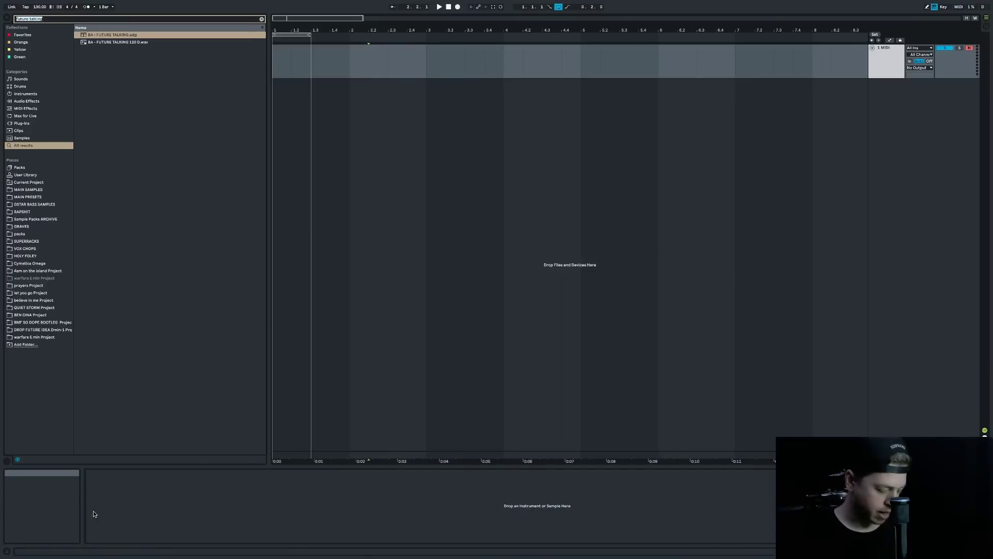
pyautogui.write('ba future')
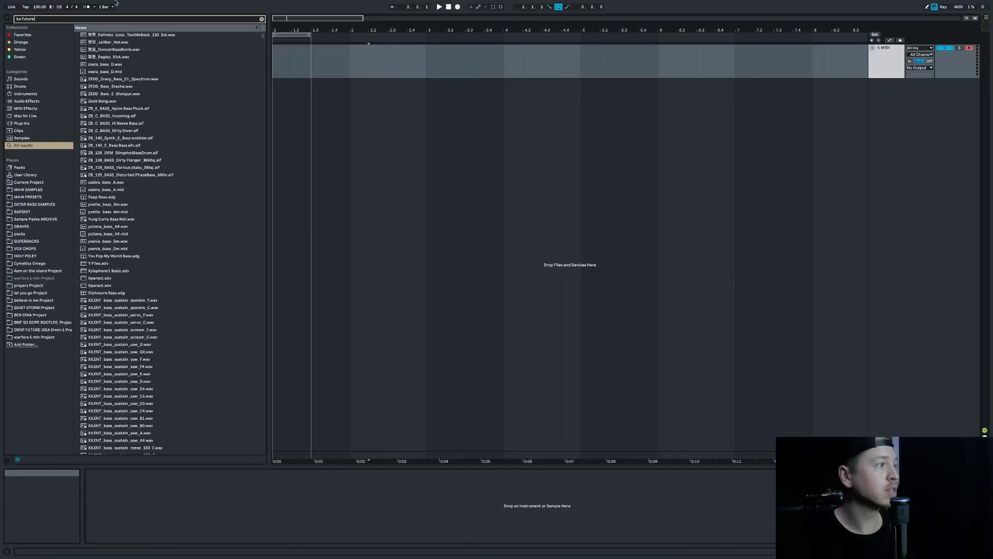
pyautogui.write(' talking')
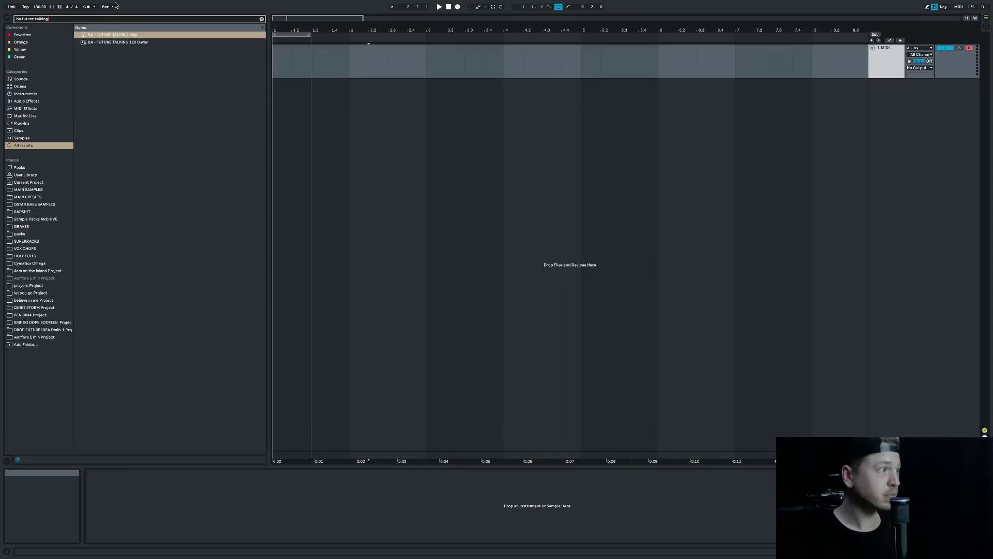
pyautogui.click(85, 35)
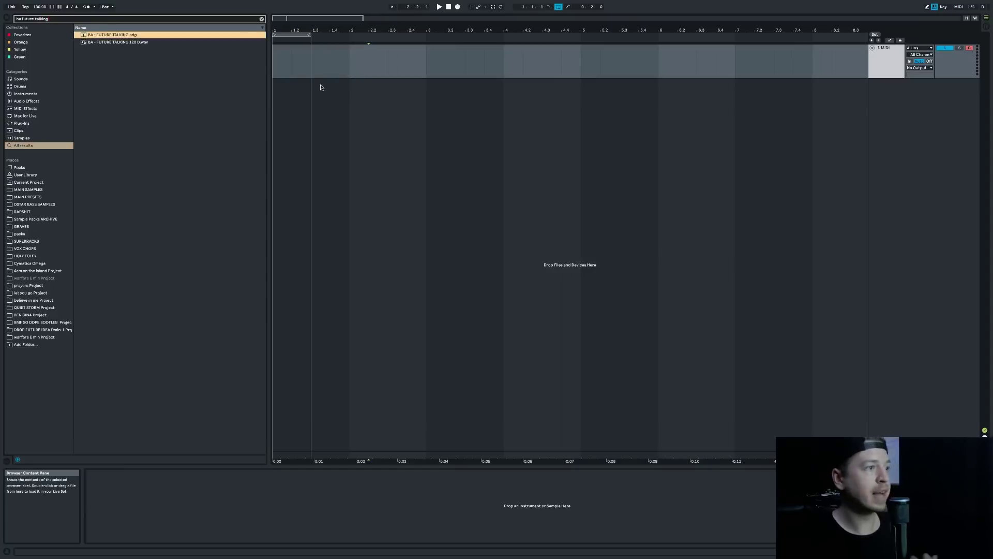
pyautogui.press('Return')
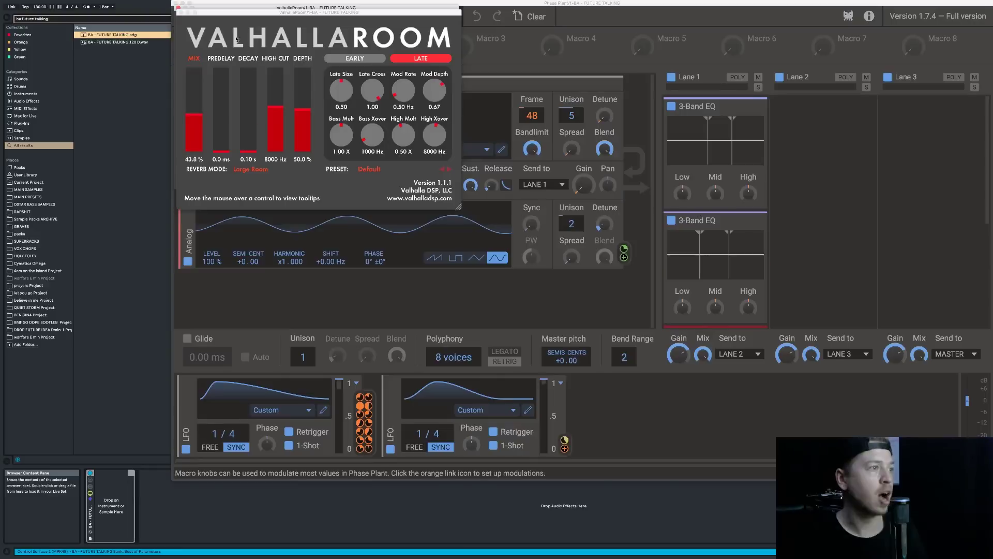
# Close the ValhallaRoom plugin windows and reposition the Phase Plant window so the whole synth is in view.
pyautogui.click(178, 7)
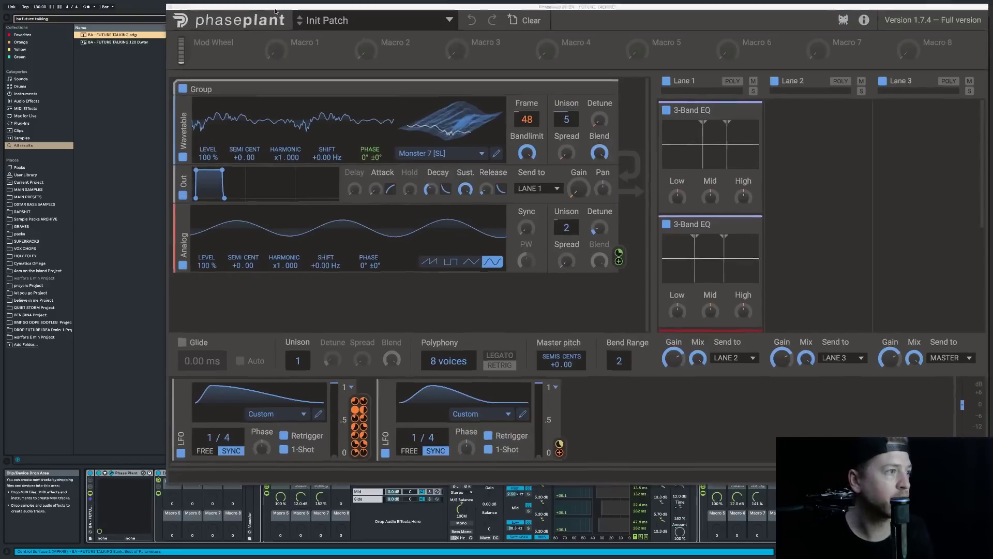
pyautogui.moveTo(281, 3); pyautogui.dragTo(221, 44)
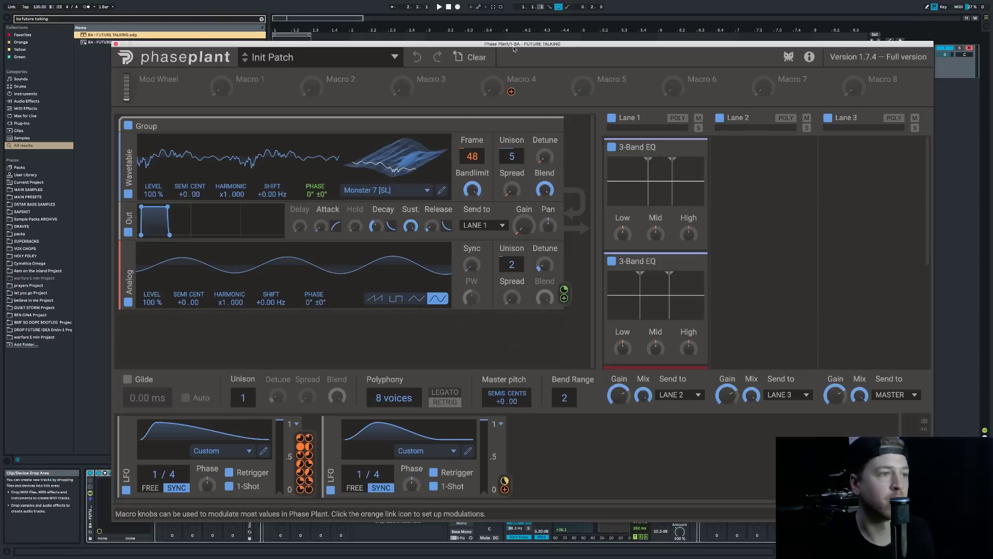
pyautogui.moveTo(518, 47)
pyautogui.mouseDown()
pyautogui.moveTo(516, 162)
pyautogui.moveTo(505, 50)
pyautogui.moveTo(503, 60)
pyautogui.mouseUp()
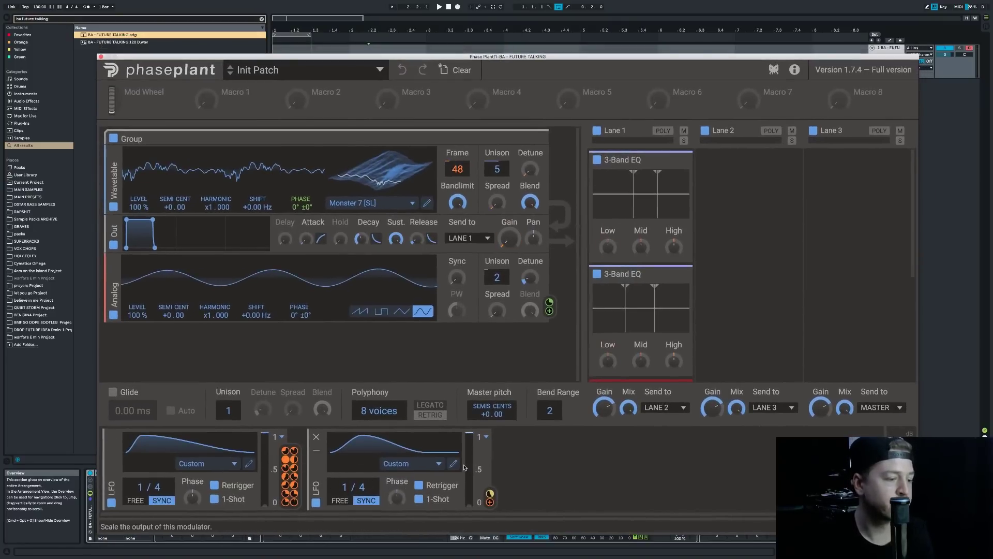
# Open the second LFO's custom shape in the Curve Editor and adjust the points at its peak and on its falling slope.
pyautogui.click(409, 464)
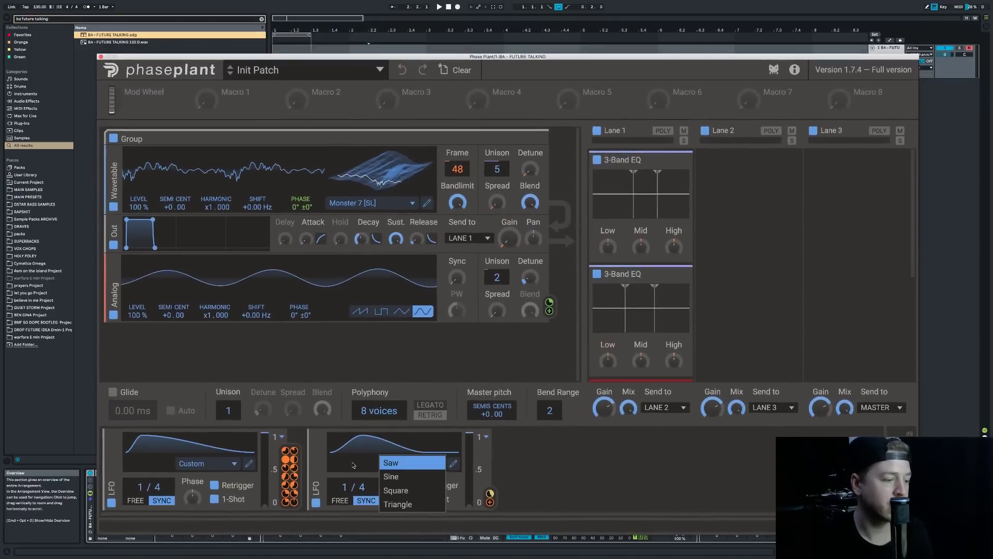
pyautogui.click(325, 466)
pyautogui.click(453, 463)
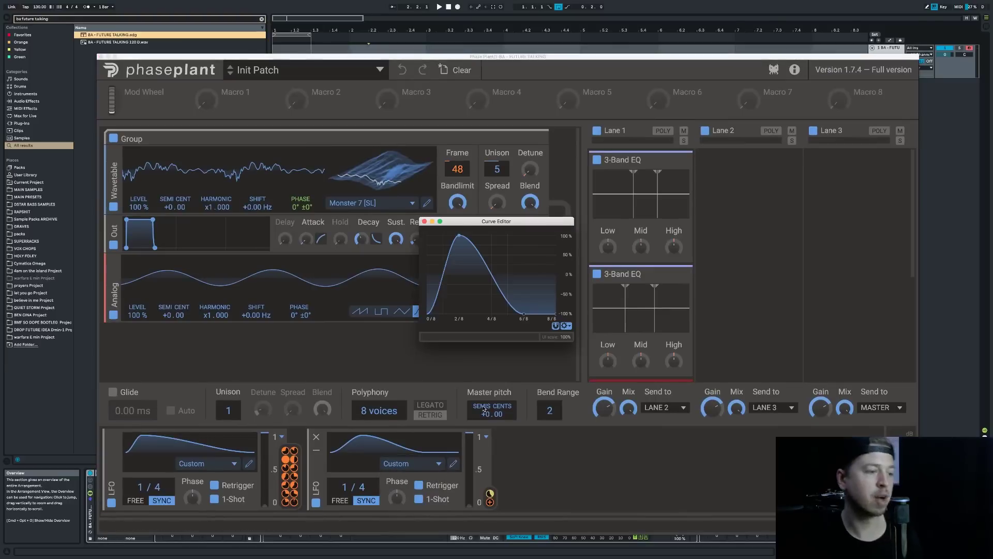
pyautogui.moveTo(460, 237)
pyautogui.mouseDown()
pyautogui.moveTo(458, 247)
pyautogui.moveTo(459, 237)
pyautogui.mouseUp()
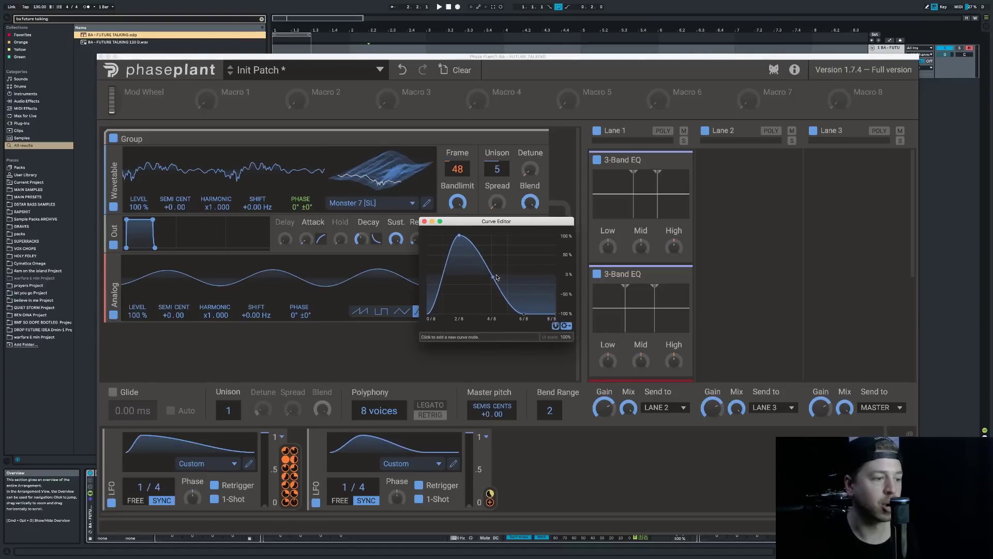
pyautogui.moveTo(494, 278); pyautogui.dragTo(492, 277)
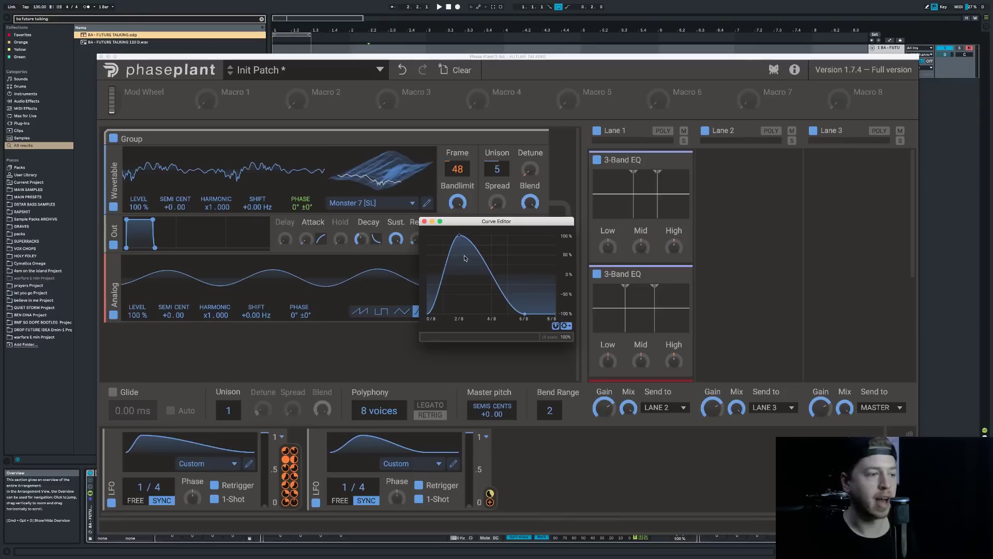
# Close the second LFO's Curve Editor and move the Phase Plant window so its generators and effect lanes are in view.
pyautogui.moveTo(459, 235)
pyautogui.mouseDown()
pyautogui.moveTo(453, 249)
pyautogui.moveTo(458, 236)
pyautogui.mouseUp()
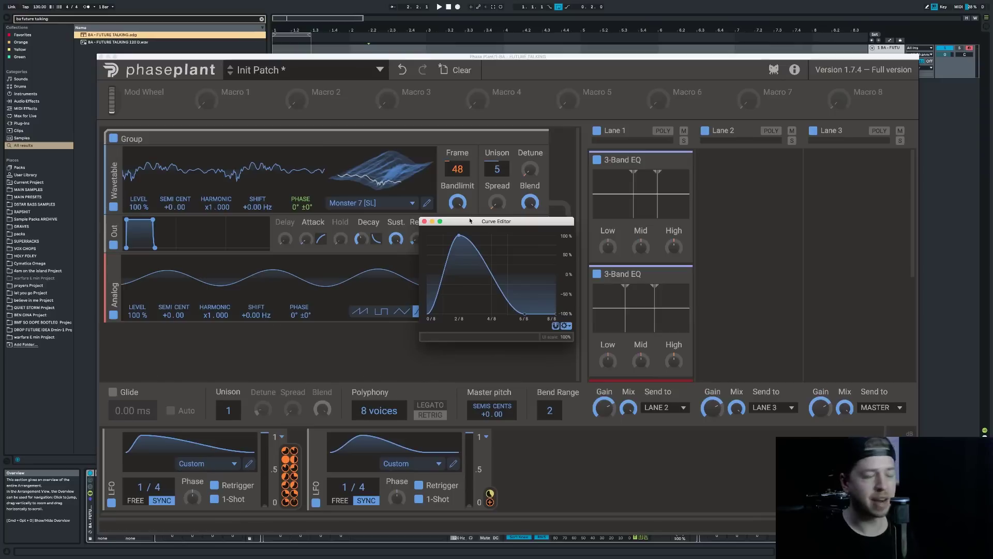
pyautogui.click(425, 221)
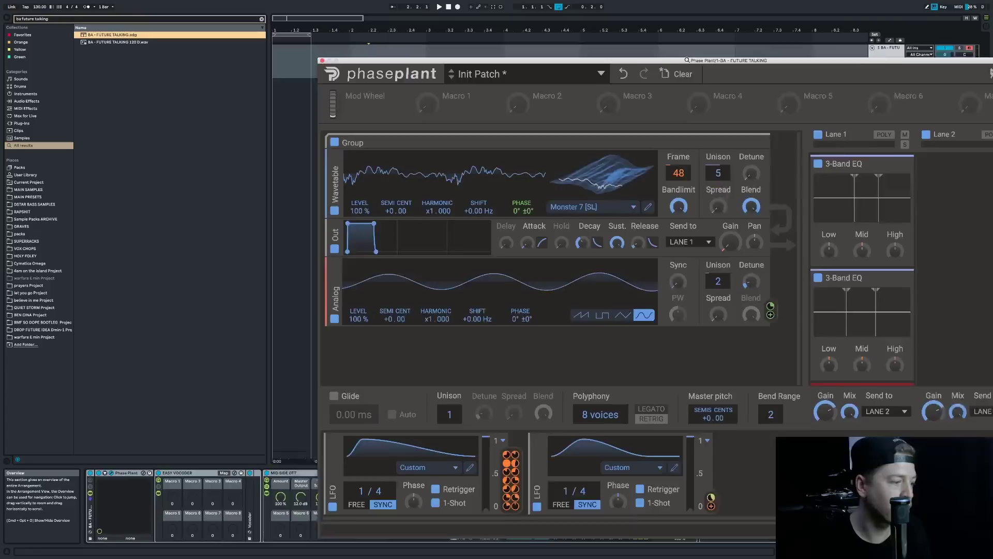
pyautogui.moveTo(686, 60); pyautogui.dragTo(541, 56)
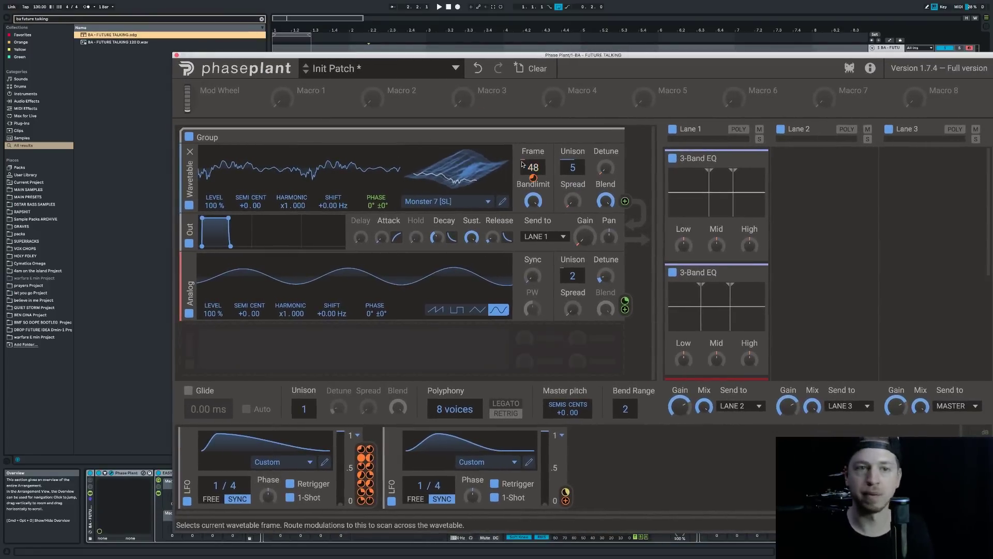
pyautogui.click(466, 337)
pyautogui.click(398, 339)
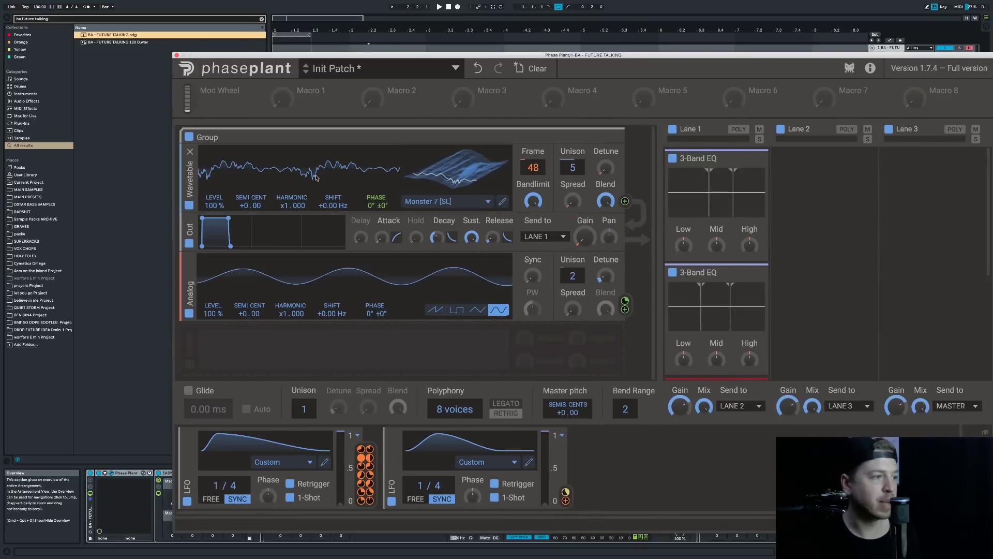
# Set the Monster 7 wavetable's frame to 253 and look at its waveform in the Wavetable Editor.
pyautogui.moveTo(532, 169); pyautogui.dragTo(532, 116)
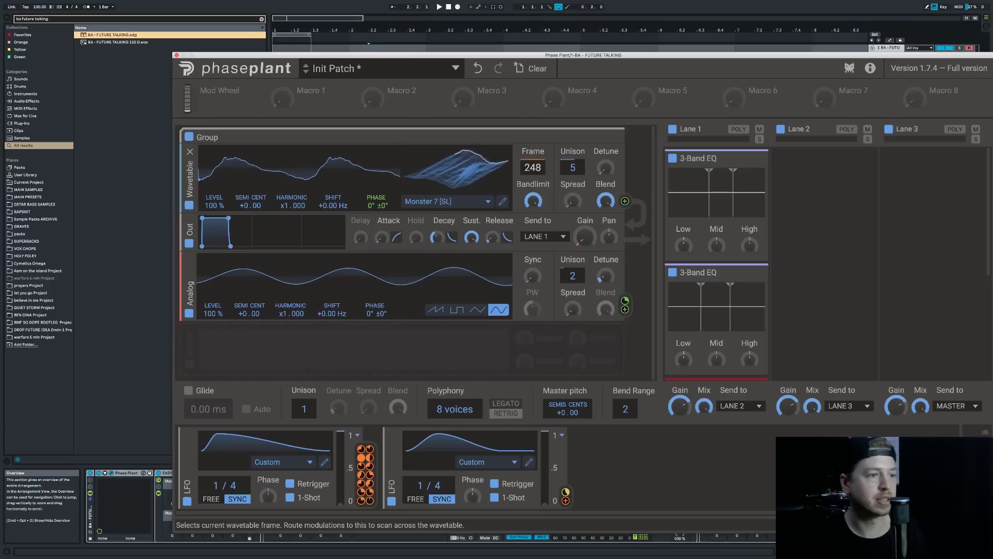
pyautogui.moveTo(532, 116); pyautogui.dragTo(532, 116)
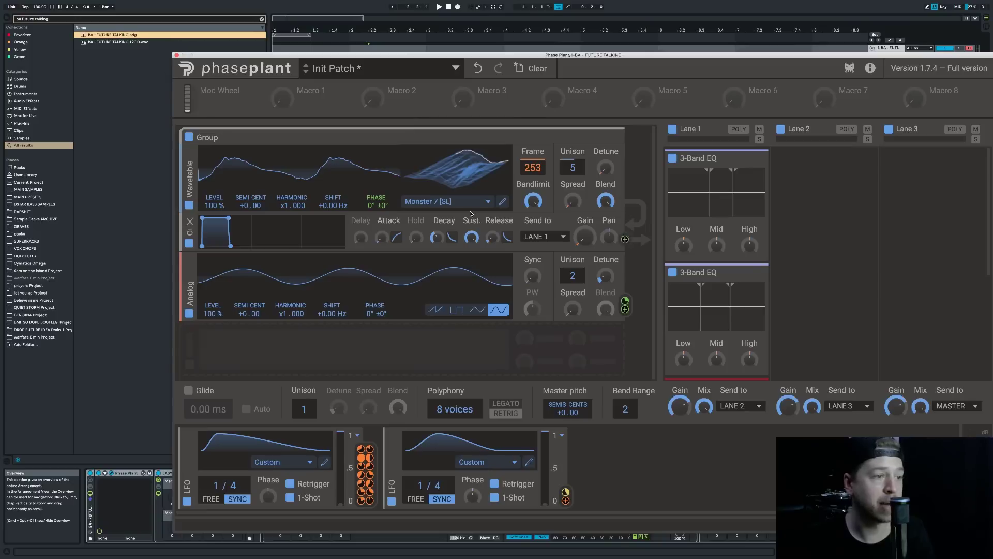
pyautogui.click(503, 202)
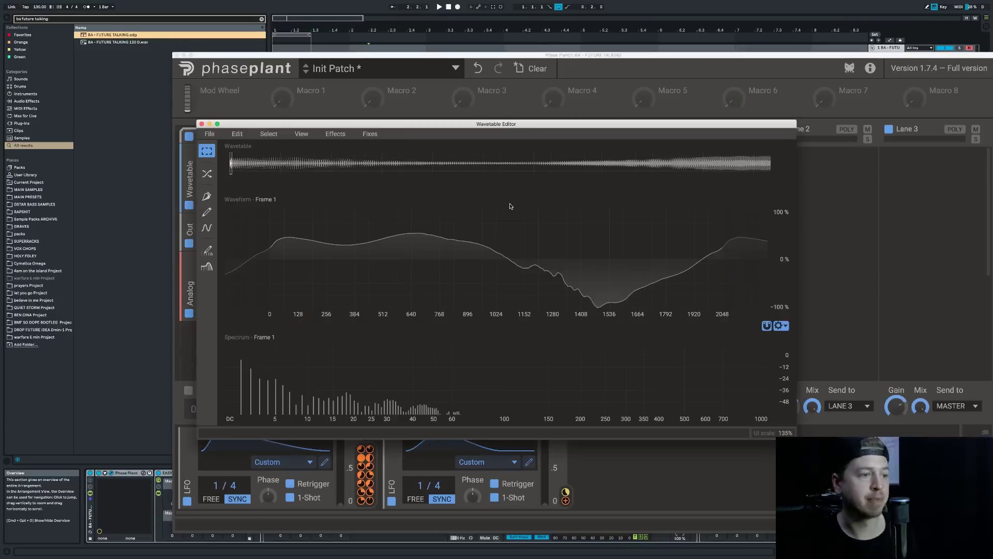
pyautogui.click(202, 124)
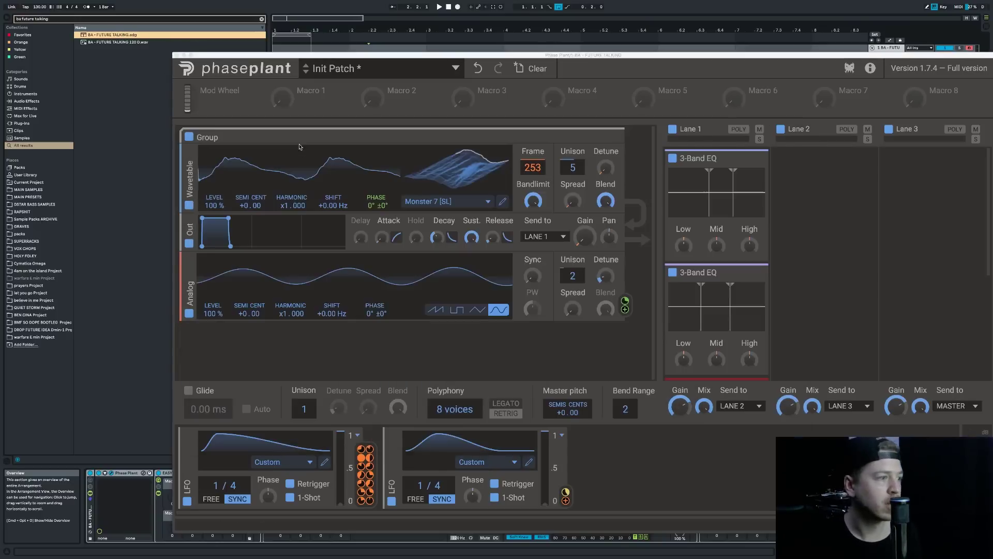
# Browse the selectable wavetables for the Wavetable oscillator, including the 7 Skies folder.
pyautogui.click(492, 188)
pyautogui.moveTo(495, 214)
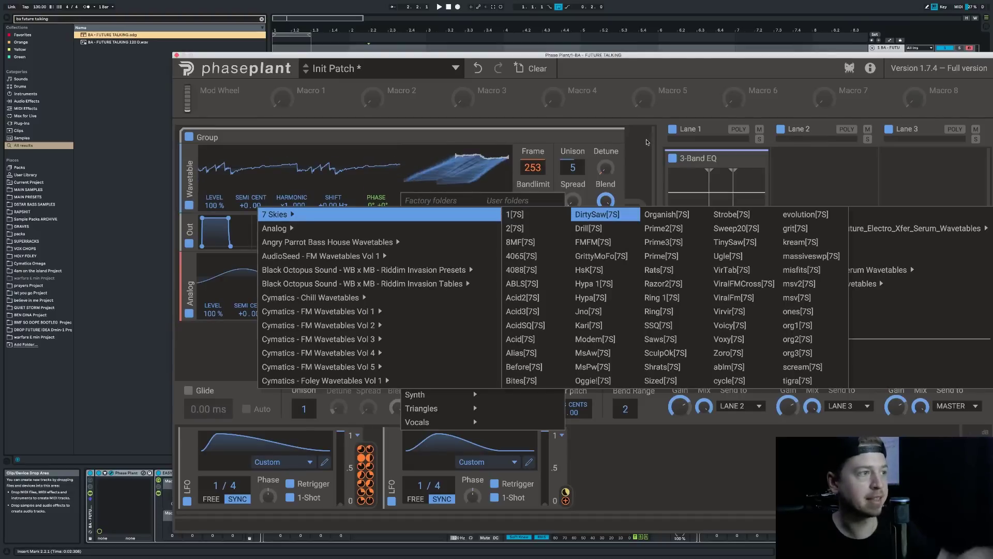
pyautogui.click(645, 141)
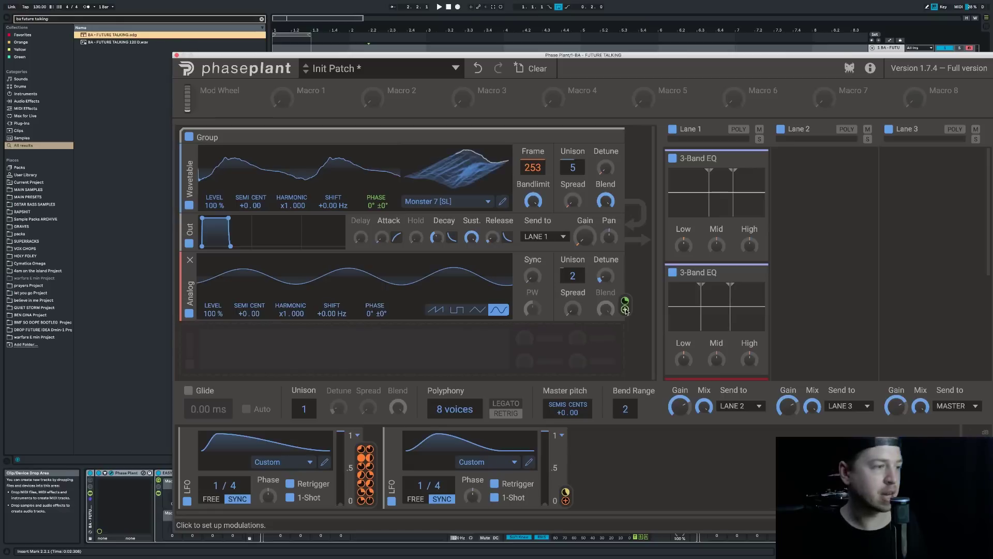
# Adjust how much the Analog oscillator modulates the wavetable's phase, and set the wavetable frame to 59.
pyautogui.moveTo(376, 214)
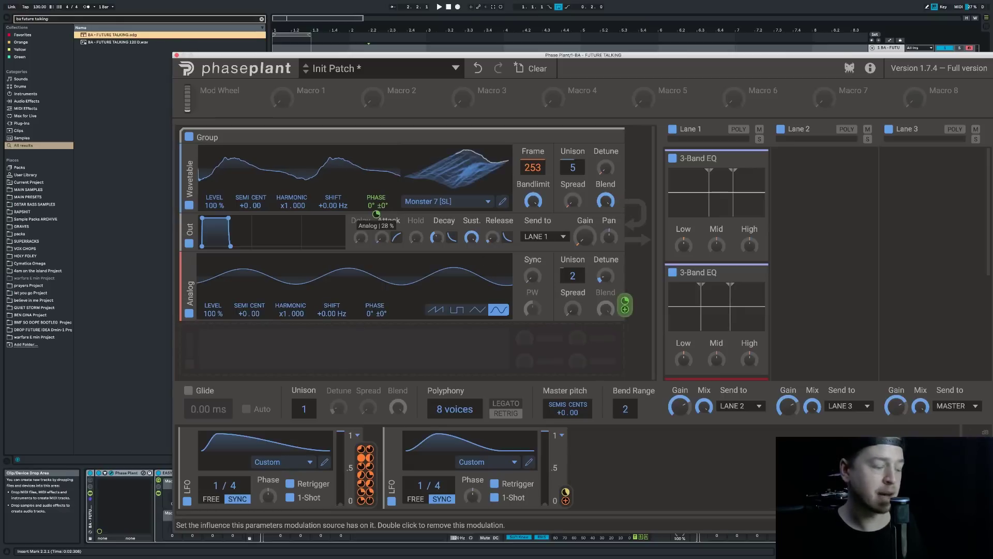
pyautogui.moveTo(376, 214); pyautogui.dragTo(376, 215)
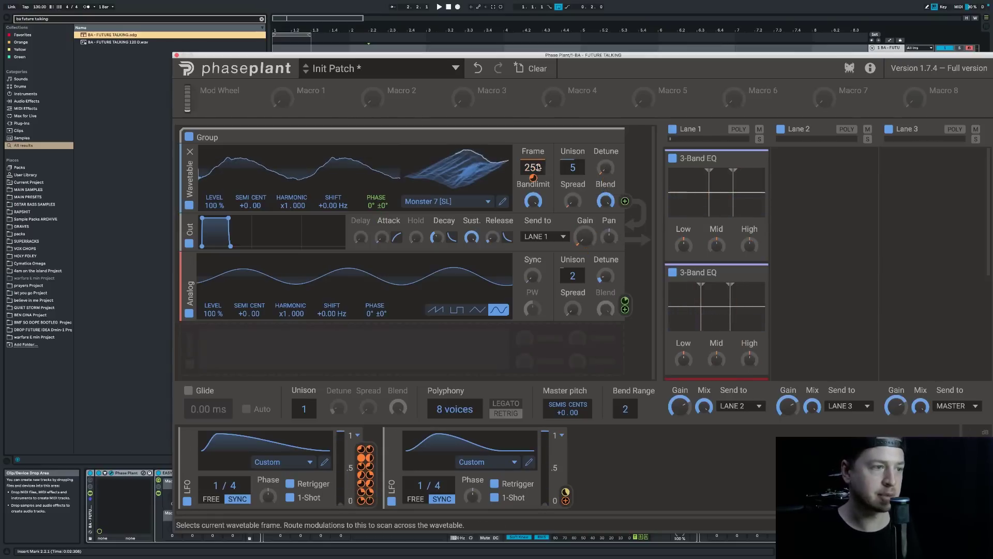
pyautogui.moveTo(532, 167); pyautogui.dragTo(532, 215)
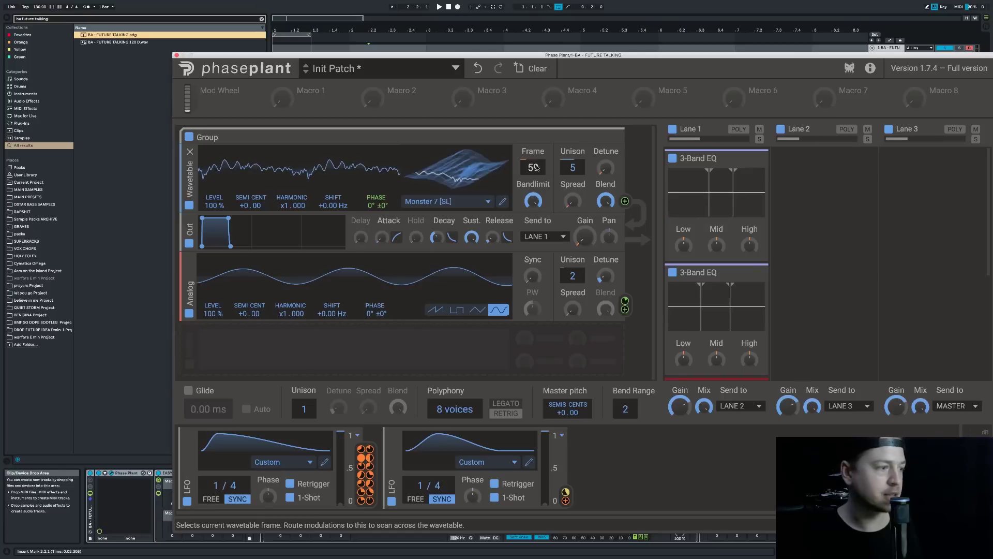
# Show the parameters across the synth that the second LFO can modulate.
pyautogui.moveTo(291, 313)
pyautogui.mouseDown()
pyautogui.moveTo(291, 302)
pyautogui.moveTo(292, 313)
pyautogui.mouseUp()
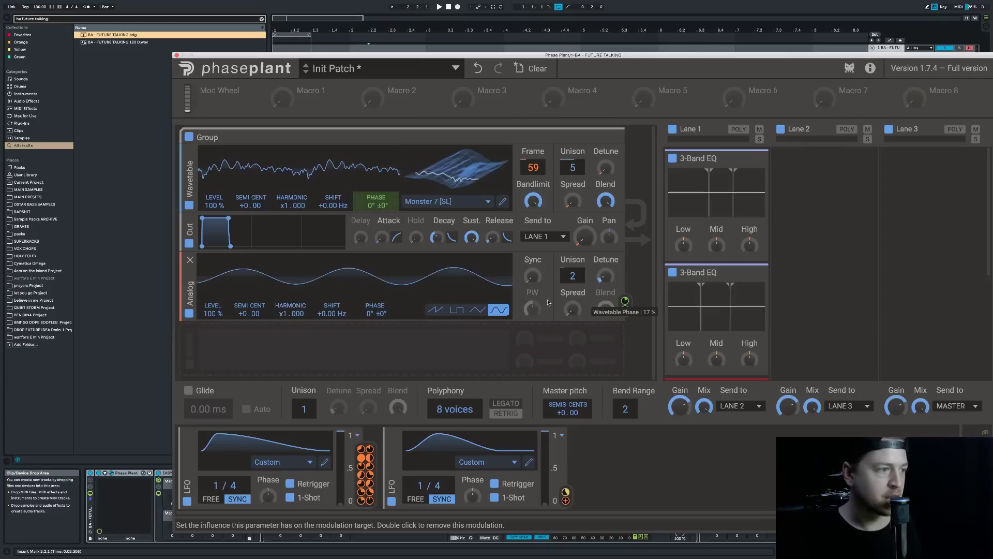
pyautogui.click(565, 496)
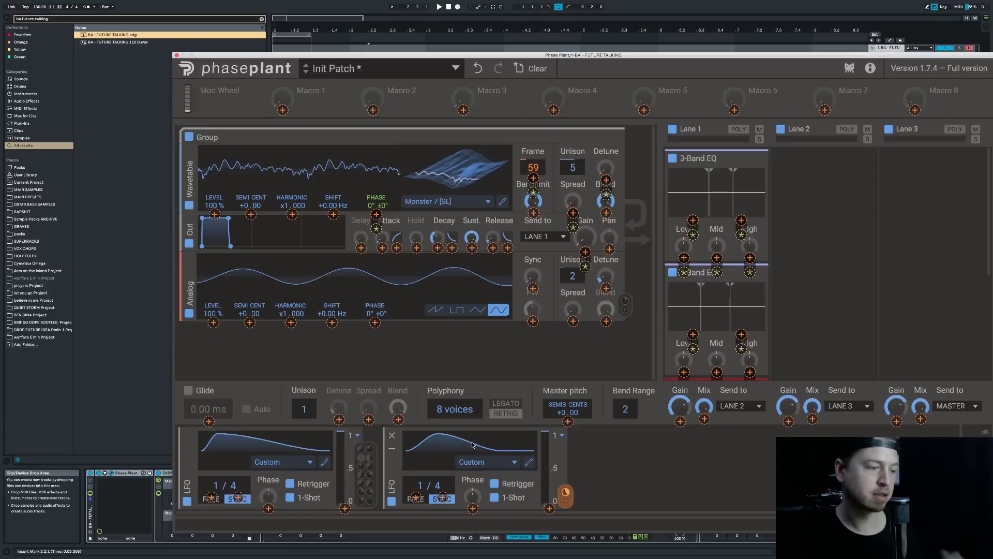
pyautogui.moveTo(547, 347); pyautogui.dragTo(546, 347)
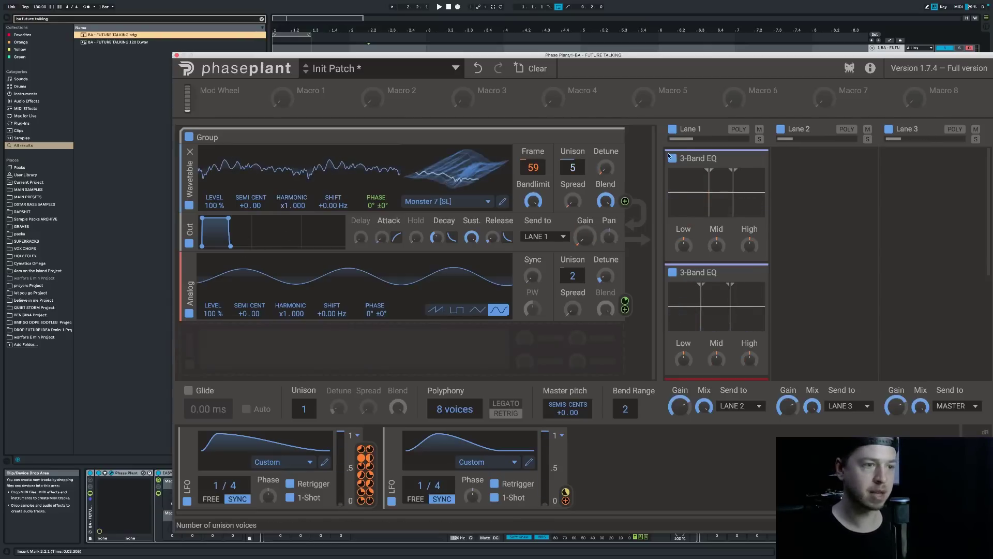
# Bypass Lane 1 and its two 3-Band EQs, switching each on again to compare the sound.
pyautogui.click(673, 129)
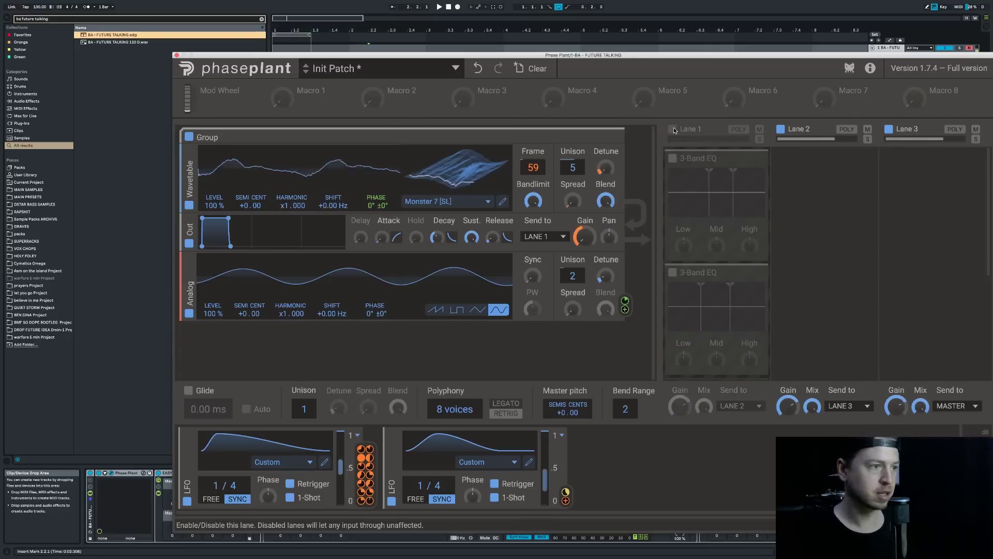
pyautogui.click(673, 130)
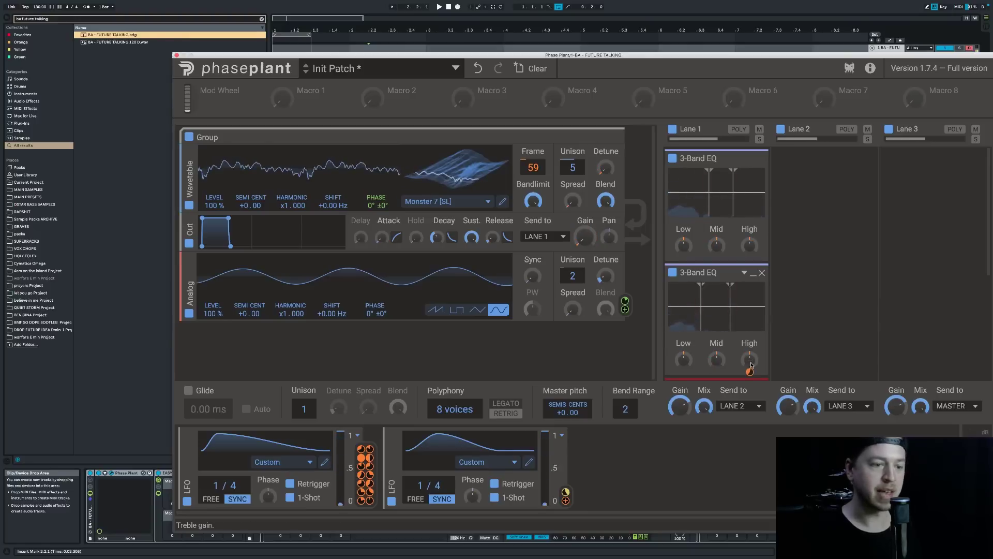
pyautogui.click(674, 273)
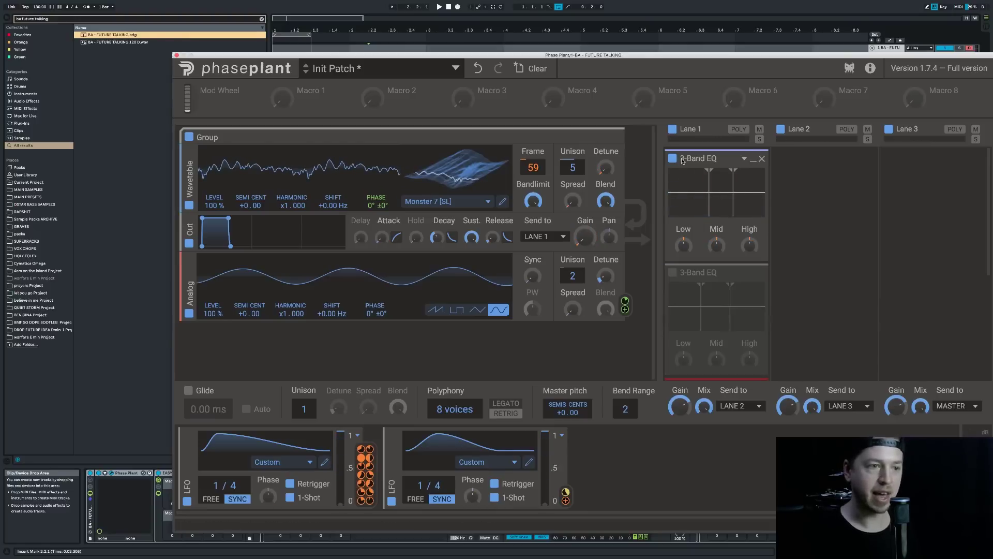
pyautogui.click(673, 159)
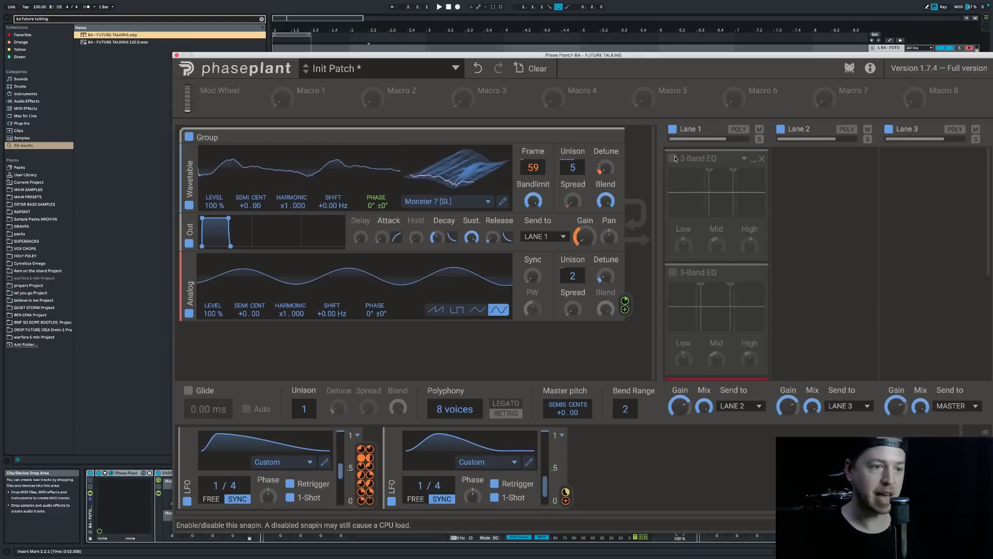
pyautogui.click(673, 158)
pyautogui.click(672, 273)
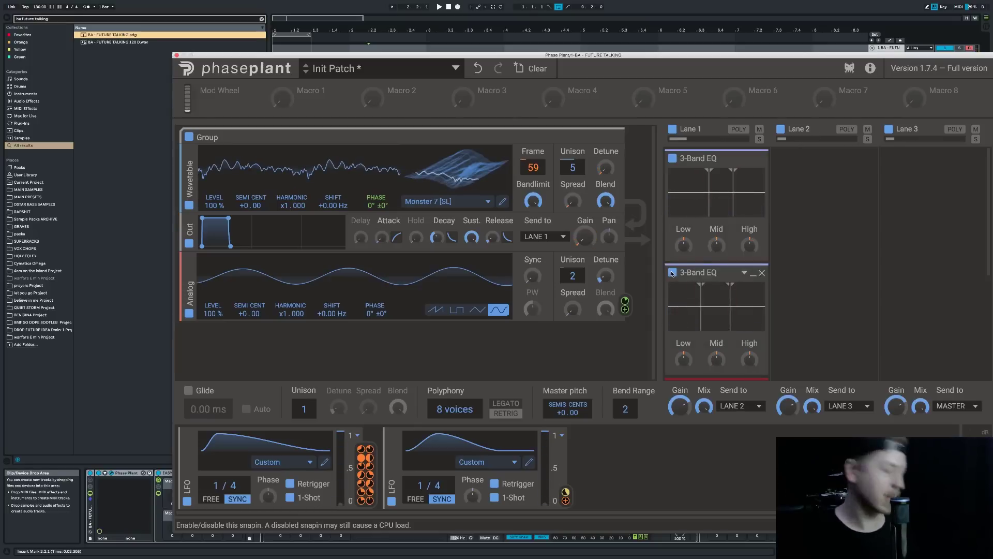
# Switch the Disperser in Lane 1 off and on repeatedly to compare the sound with and without it.
pyautogui.press('Delete')
pyautogui.scroll(-2, 686, 269)
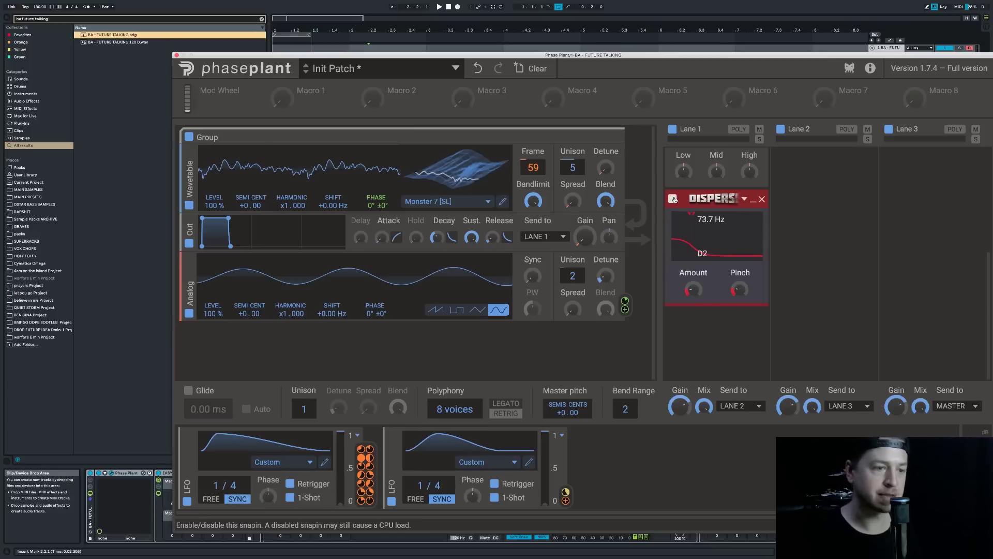
pyautogui.click(673, 199)
pyautogui.click(673, 199)
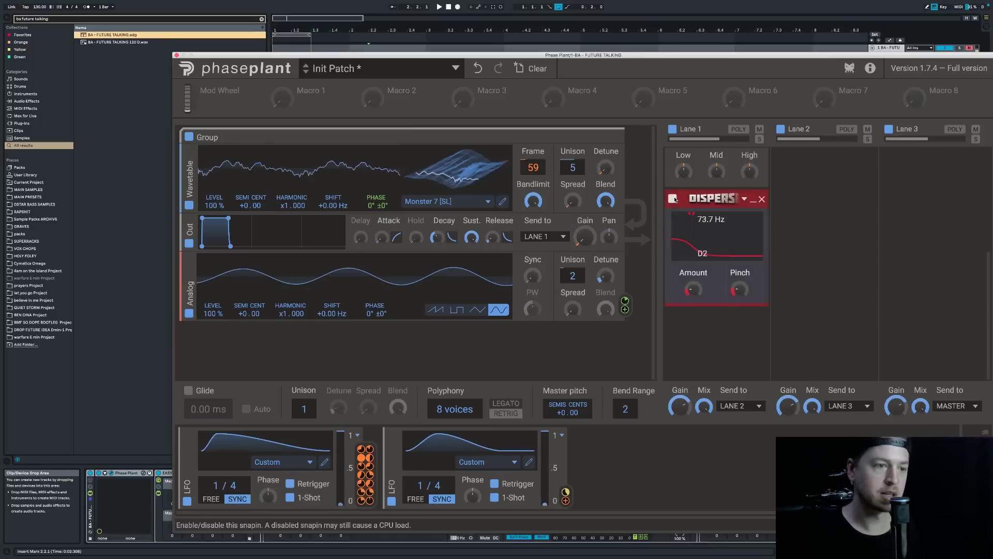
pyautogui.click(673, 199)
pyautogui.click(673, 199)
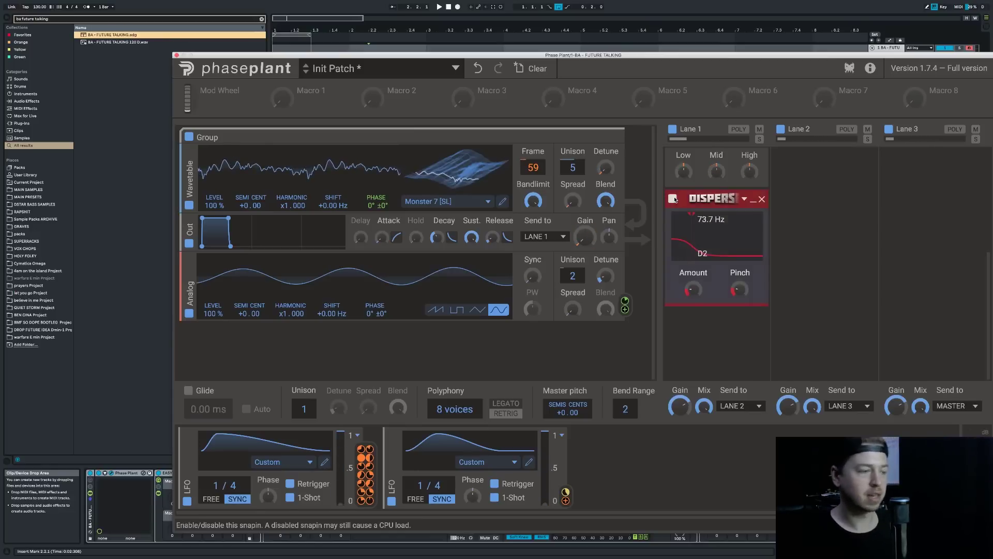
pyautogui.press('super+z')
pyautogui.press('super+z')
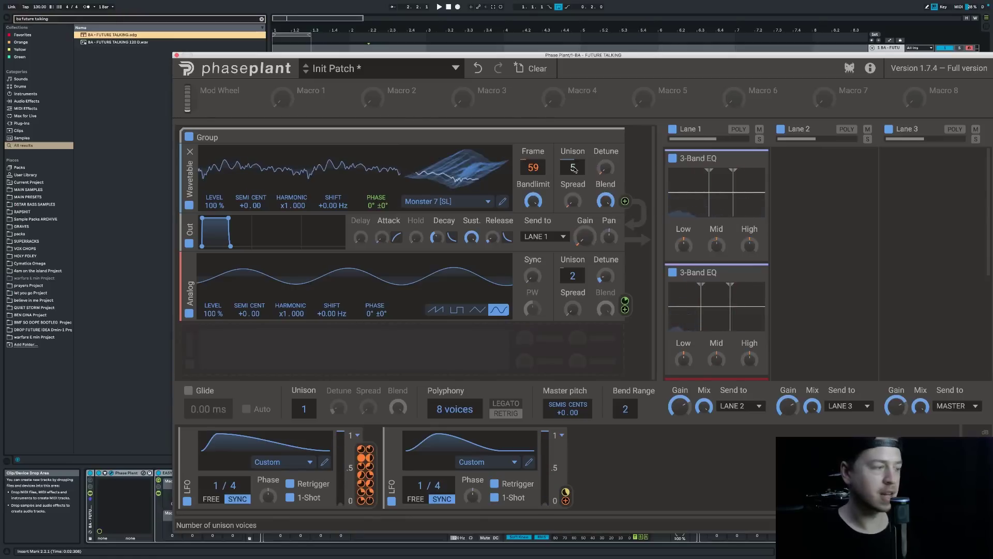
# Set the wavetable frame to 56.
pyautogui.moveTo(532, 172)
pyautogui.moveTo(532, 172)
pyautogui.mouseDown()
pyautogui.moveTo(532, 190)
pyautogui.moveTo(532, 173)
pyautogui.mouseUp()
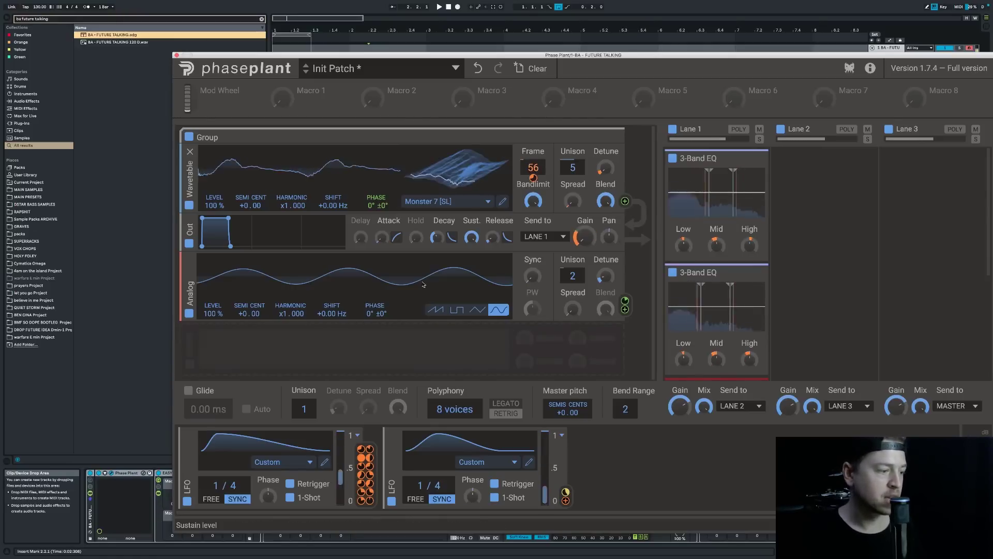
# Uncover the arrangement, open the MIDI clip on the Future Talking track and draw a one-beat D0 note at its start.
pyautogui.moveTo(276, 54); pyautogui.dragTo(275, 86)
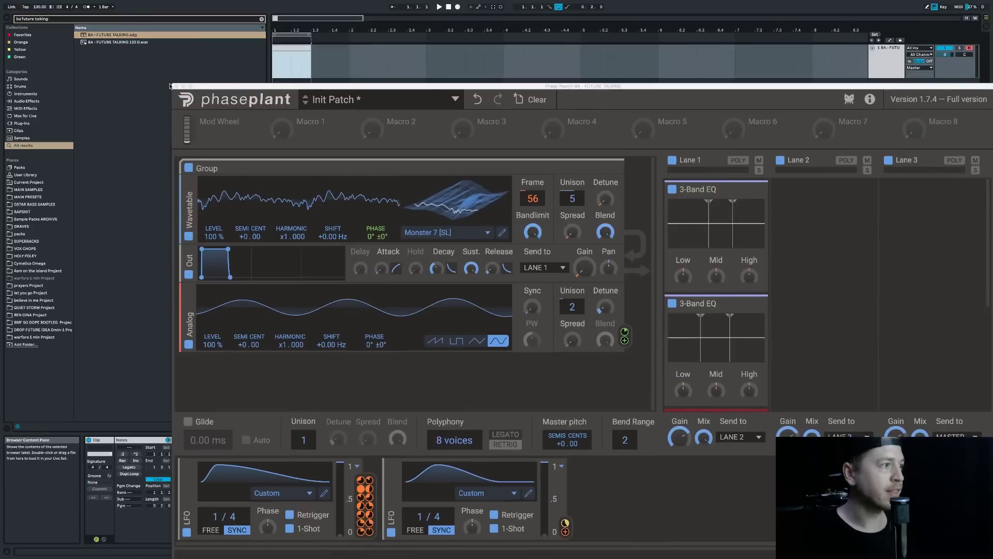
pyautogui.click(282, 50)
pyautogui.click(247, 515)
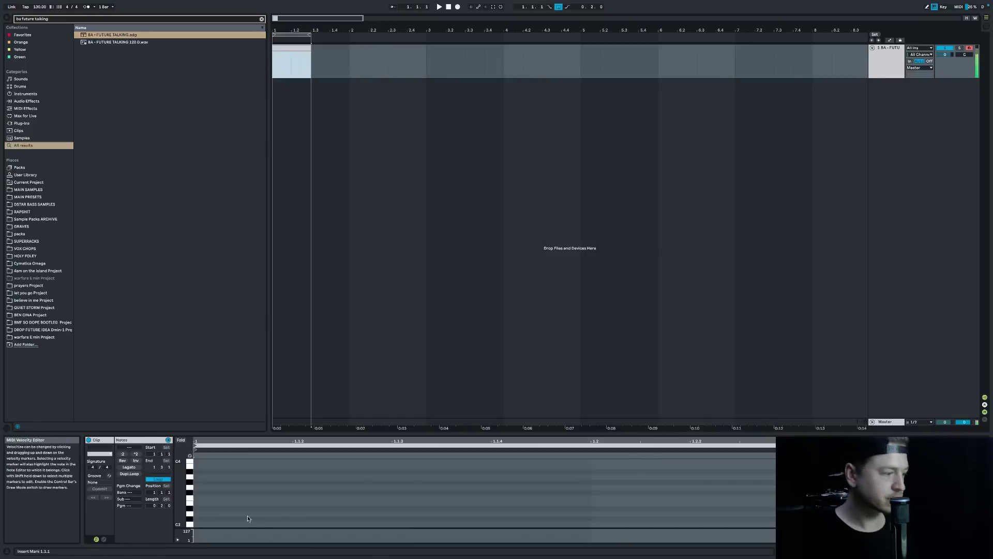
pyautogui.scroll(-2, 225, 505)
pyautogui.doubleClick(197, 488)
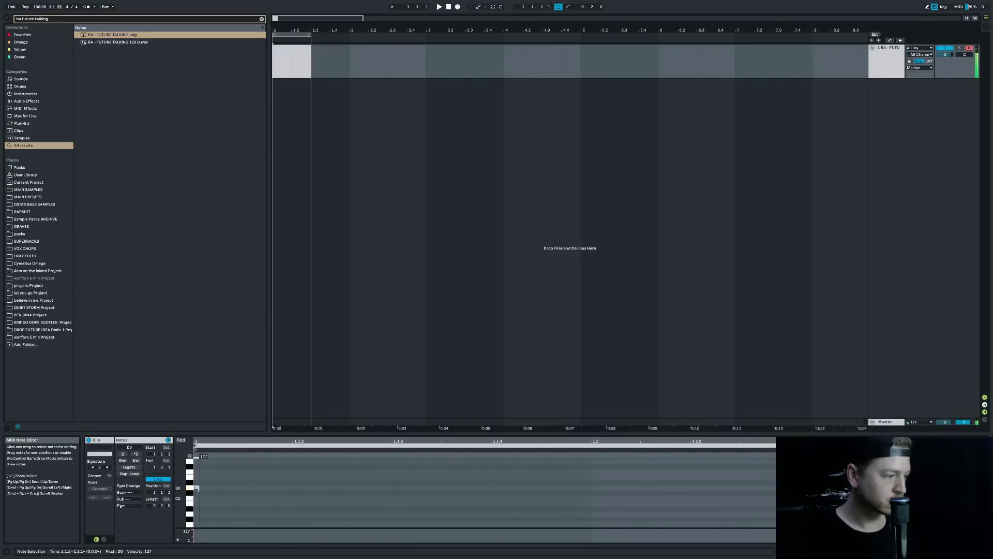
pyautogui.moveTo(200, 488); pyautogui.dragTo(589, 489)
# Start playback, reopen Phase Plant from the track's devices and shorten the arrangement loop to about one and a half beats.
pyautogui.press('space')
pyautogui.hotkey('shift', 'Tab')
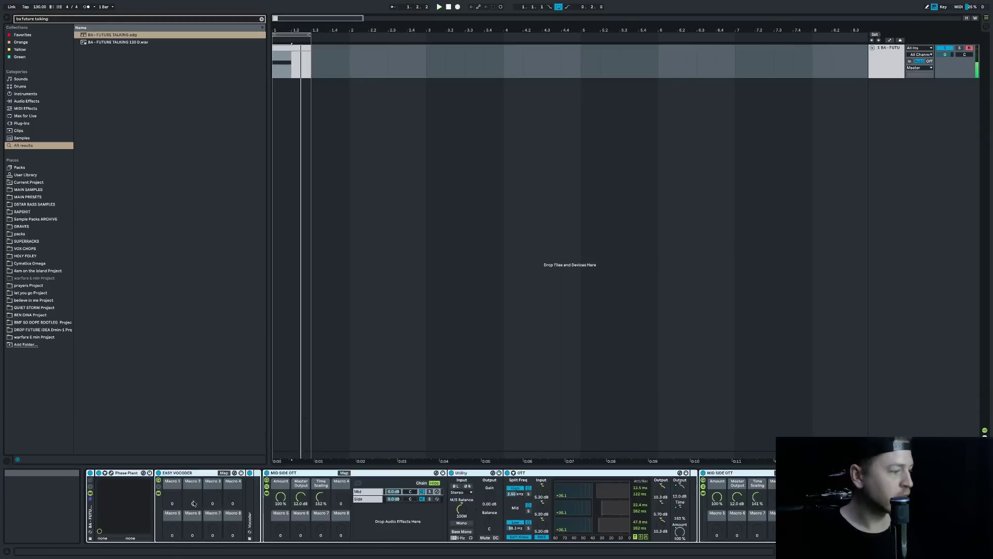
pyautogui.click(111, 473)
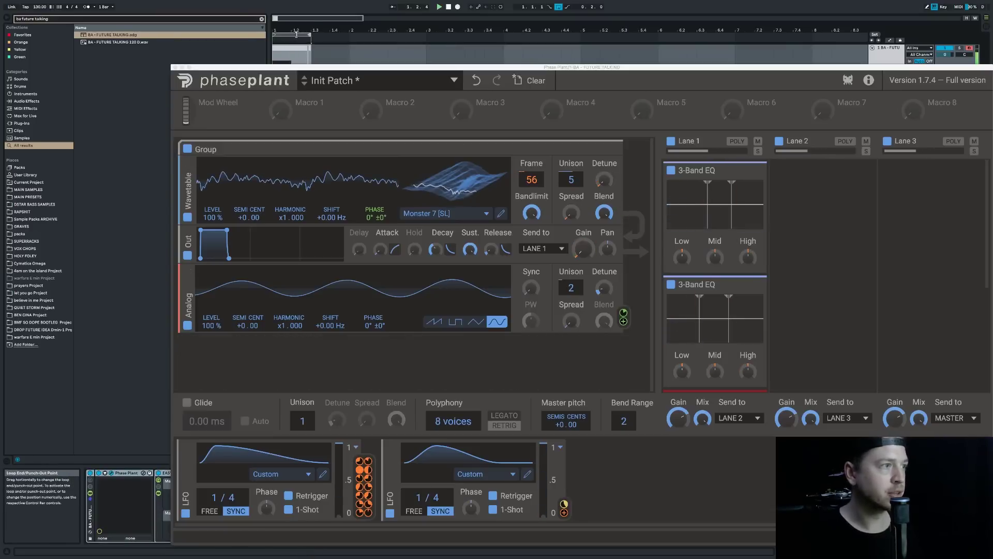
pyautogui.moveTo(288, 36); pyautogui.dragTo(290, 34)
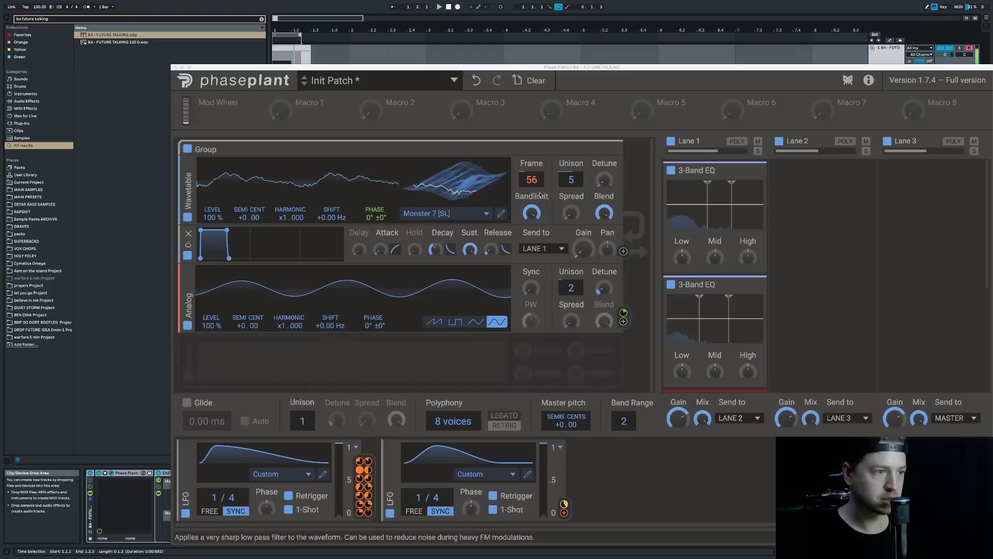
# Set the wavetable frame to 87 while the loop plays, and stop playback.
pyautogui.moveTo(532, 190)
pyautogui.mouseDown()
pyautogui.moveTo(531, 205)
pyautogui.moveTo(532, 174)
pyautogui.mouseUp()
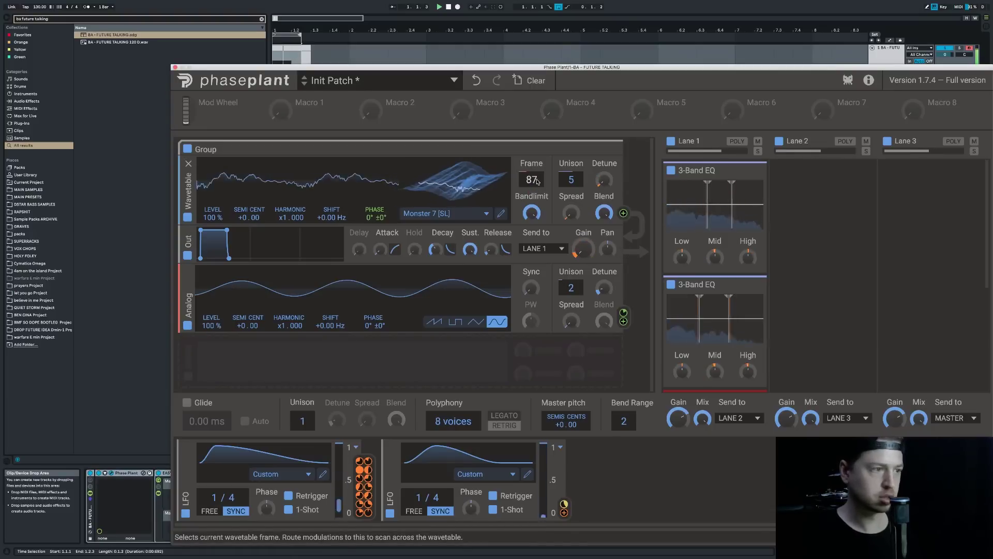
pyautogui.press('space')
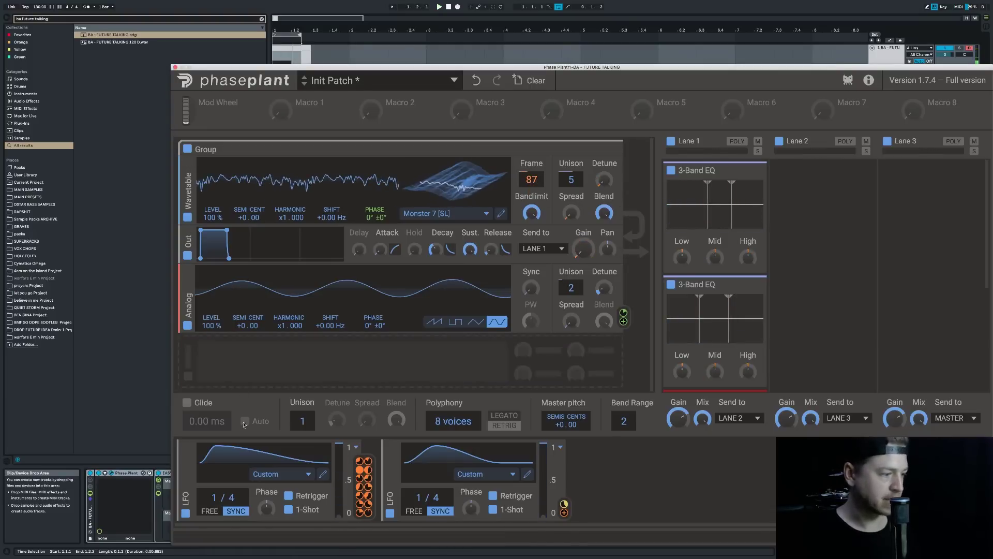
# Add a low node near 4/8 to the first LFO's curve to form a dip, and start looped playback.
pyautogui.click(323, 475)
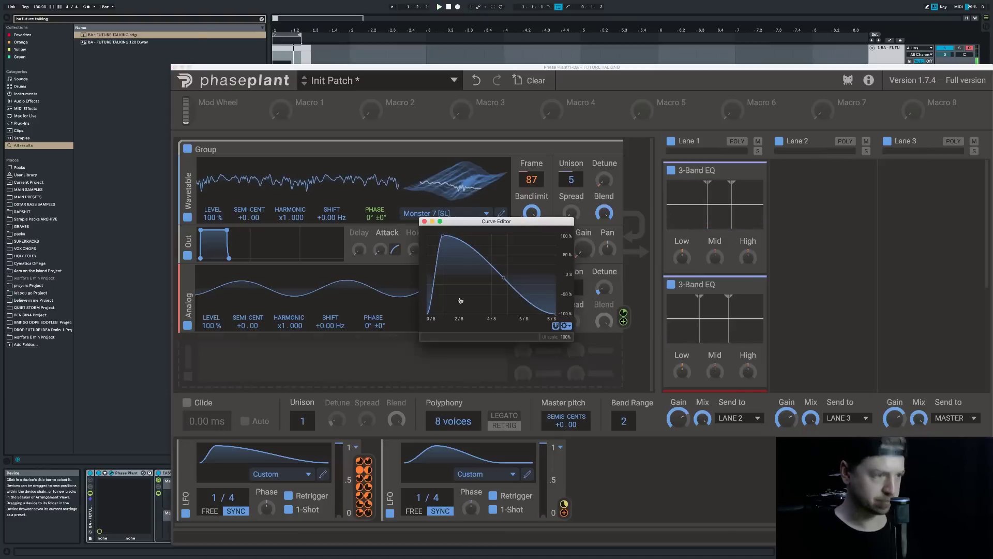
pyautogui.moveTo(491, 282); pyautogui.dragTo(493, 310)
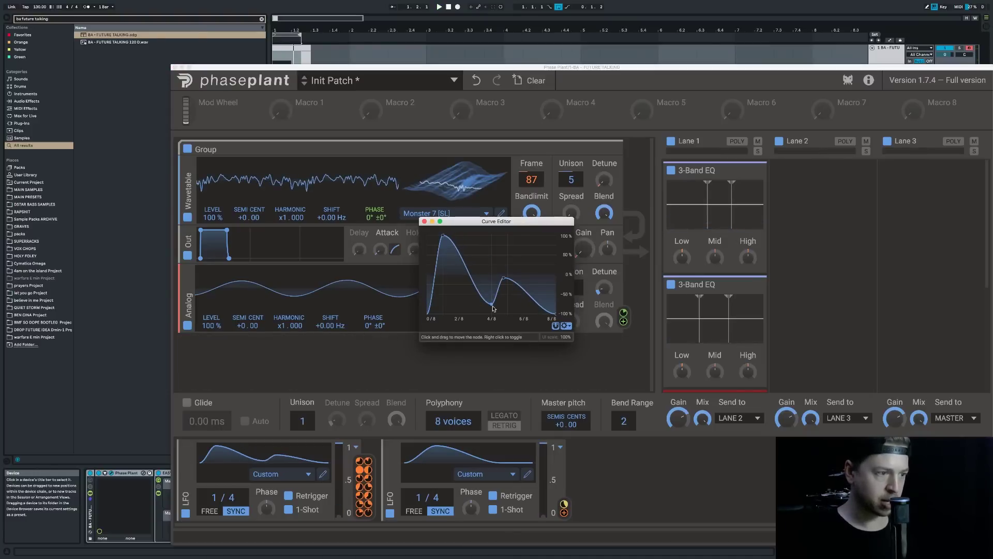
pyautogui.click(714, 102)
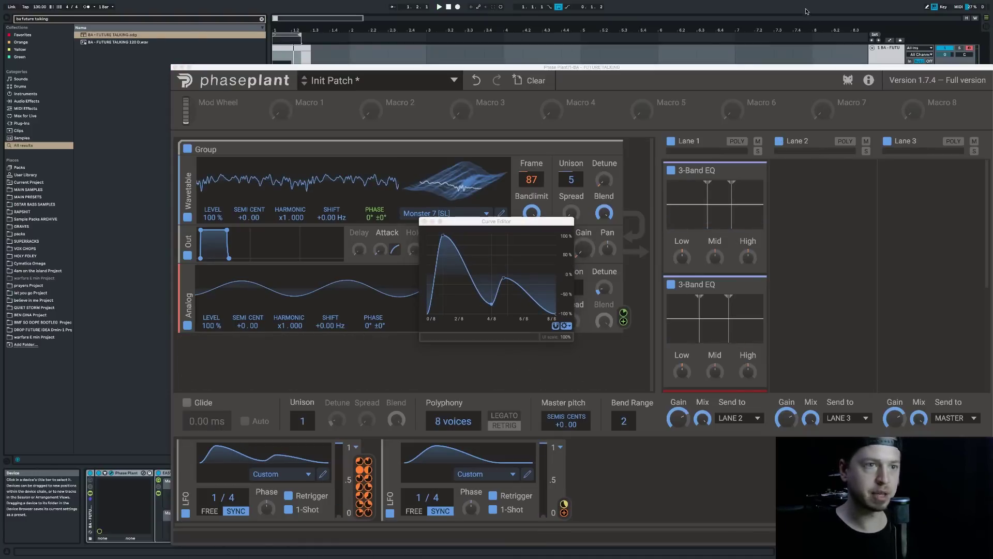
# Lower the first LFO curve's middle dip to -100% and shape its second peak to about 75% near 7/8, and stop playback.
pyautogui.moveTo(503, 278); pyautogui.dragTo(518, 258)
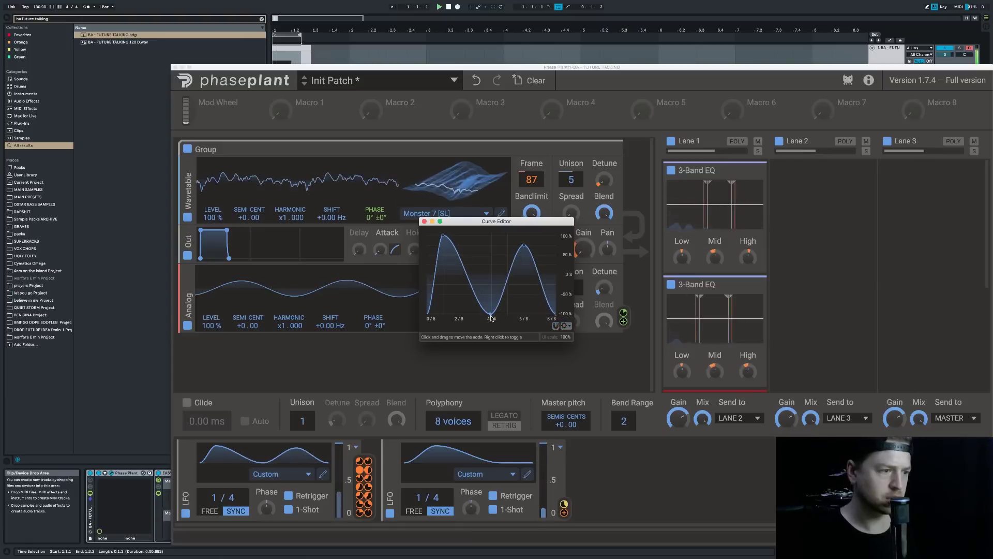
pyautogui.moveTo(518, 259); pyautogui.dragTo(538, 246)
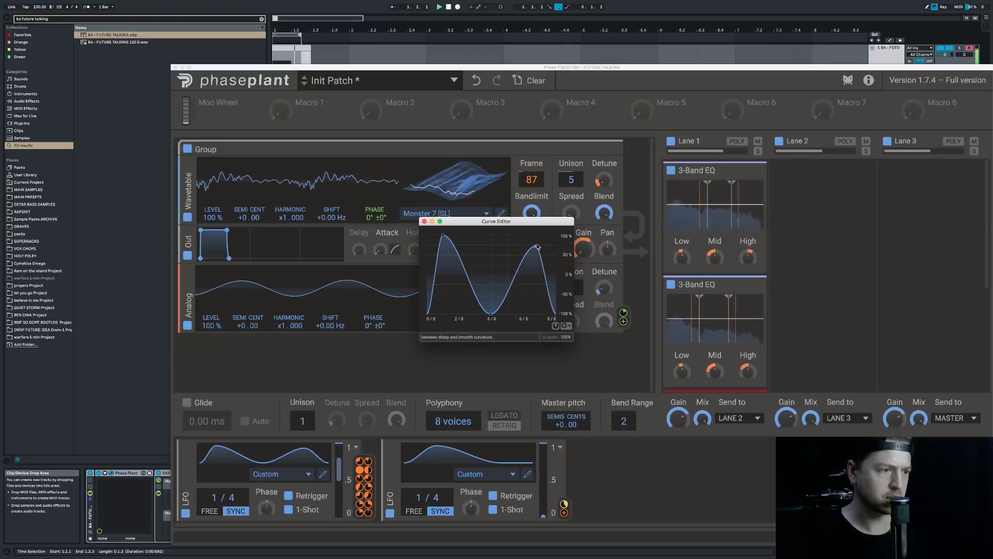
pyautogui.click(424, 221)
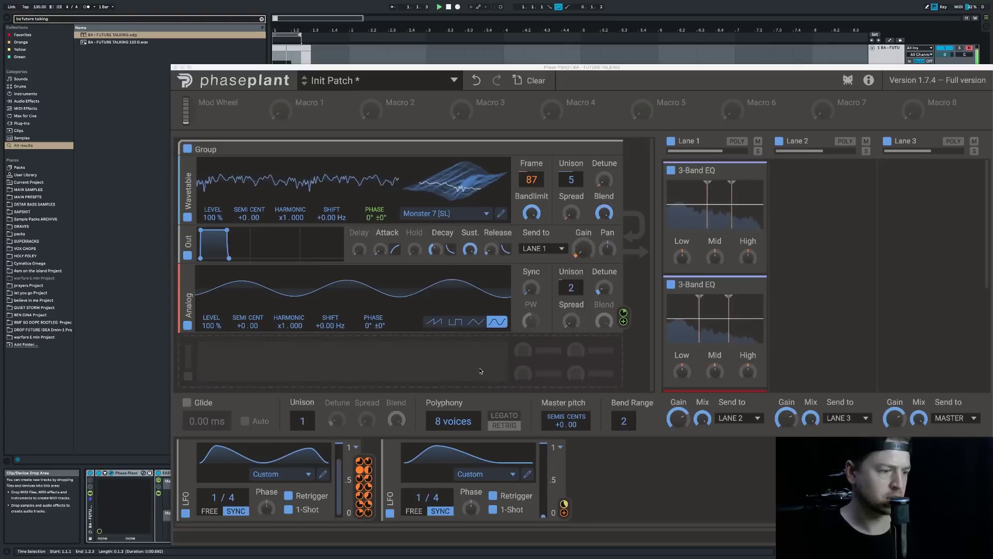
pyautogui.click(482, 371)
pyautogui.press('Escape')
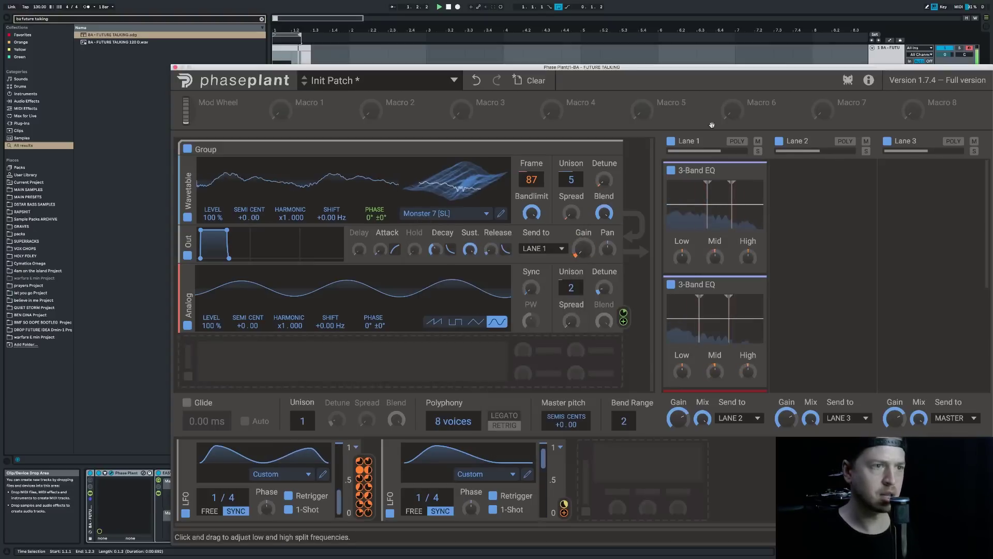
pyautogui.click(675, 56)
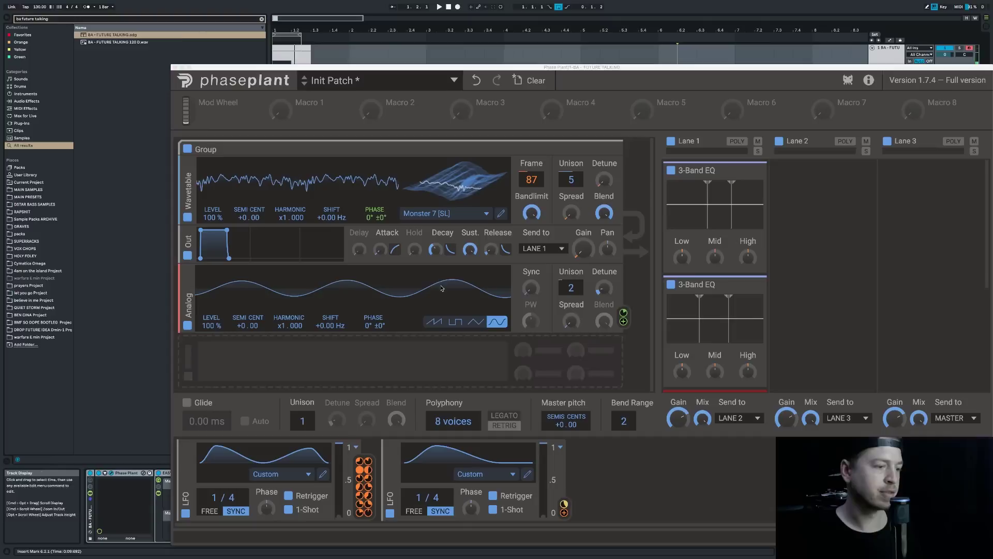